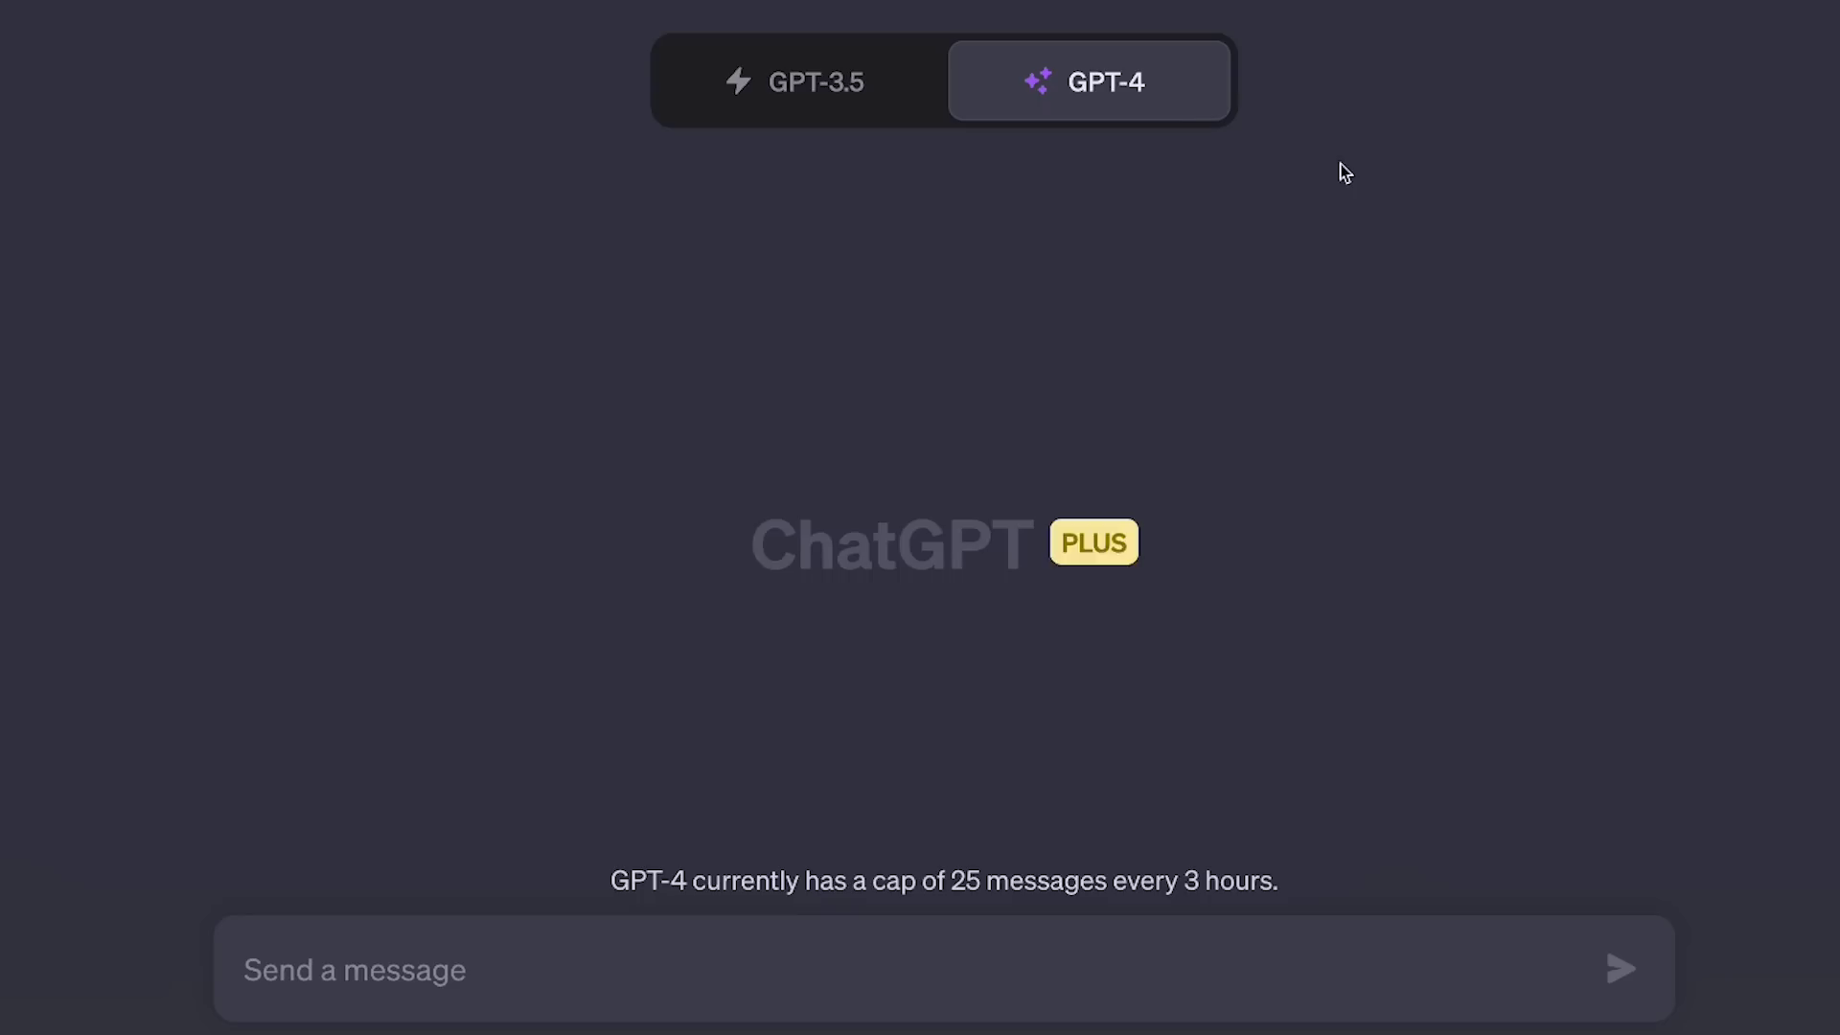
- Confirm in ChatGPT Settings that the Code interpreter beta feature is turned on
mouse_move(1150, 137)
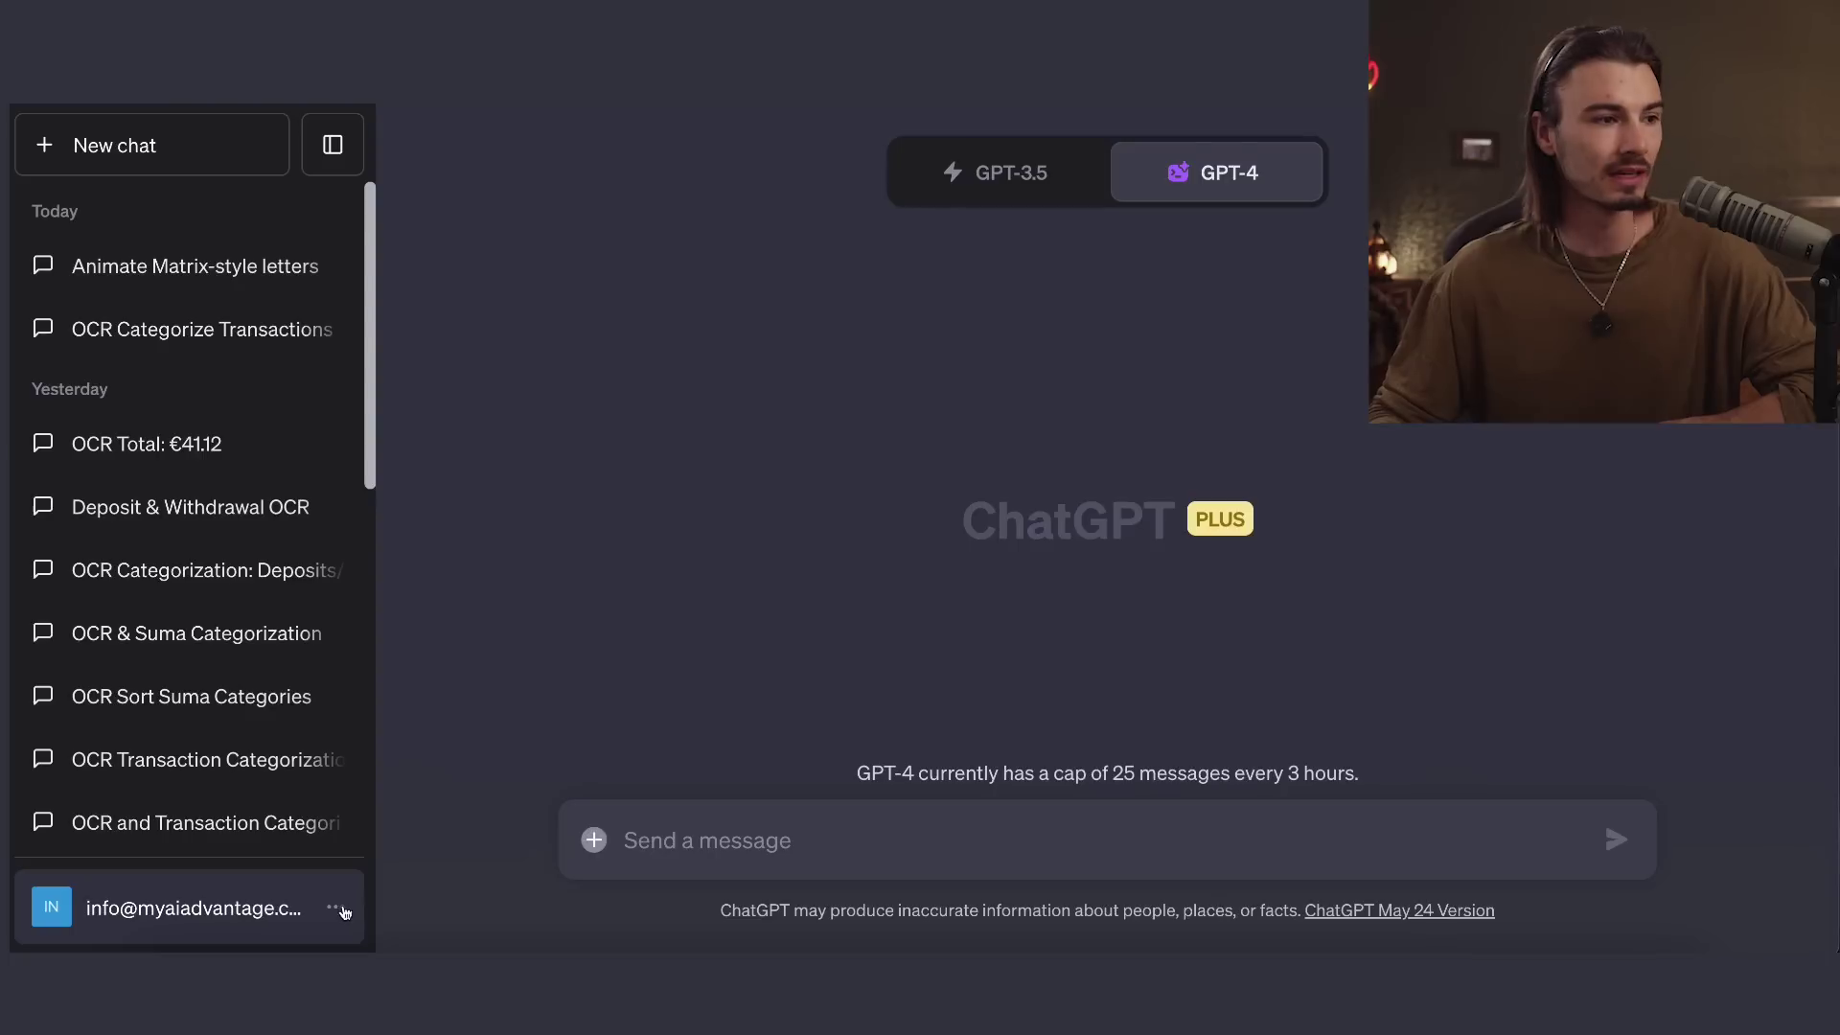
click(340, 907)
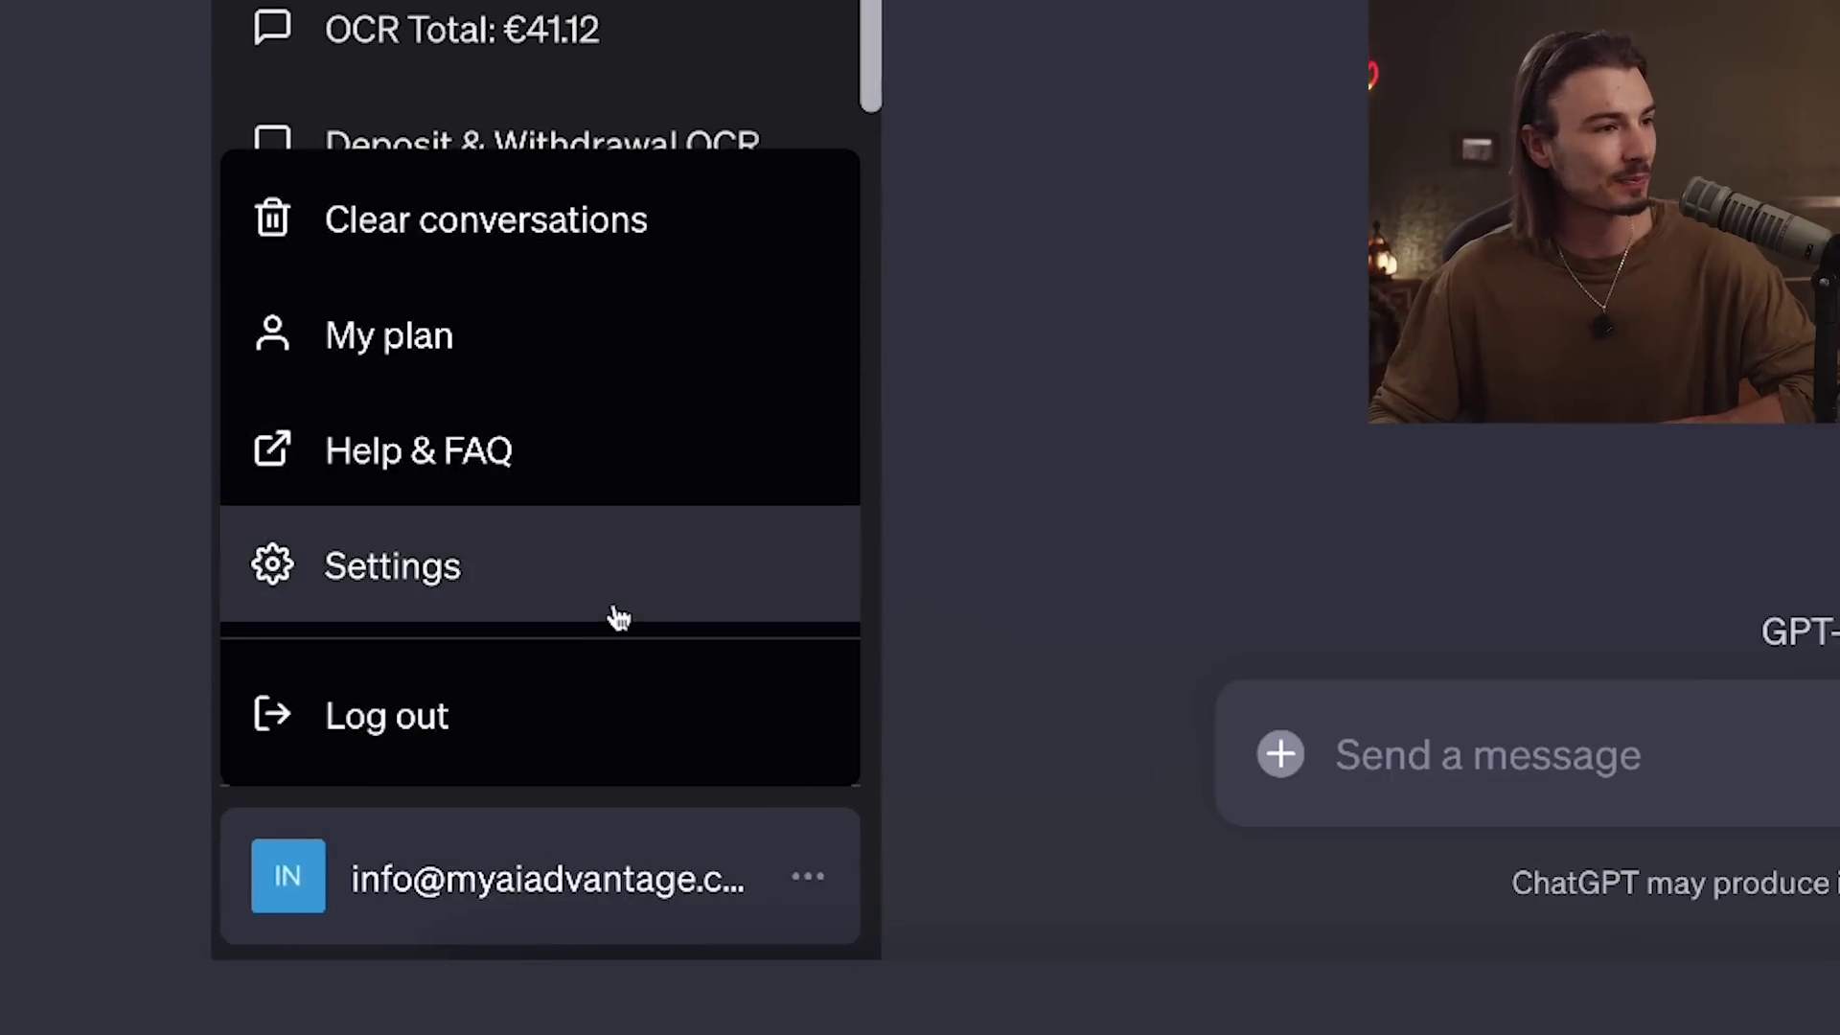
click(222, 759)
click(614, 419)
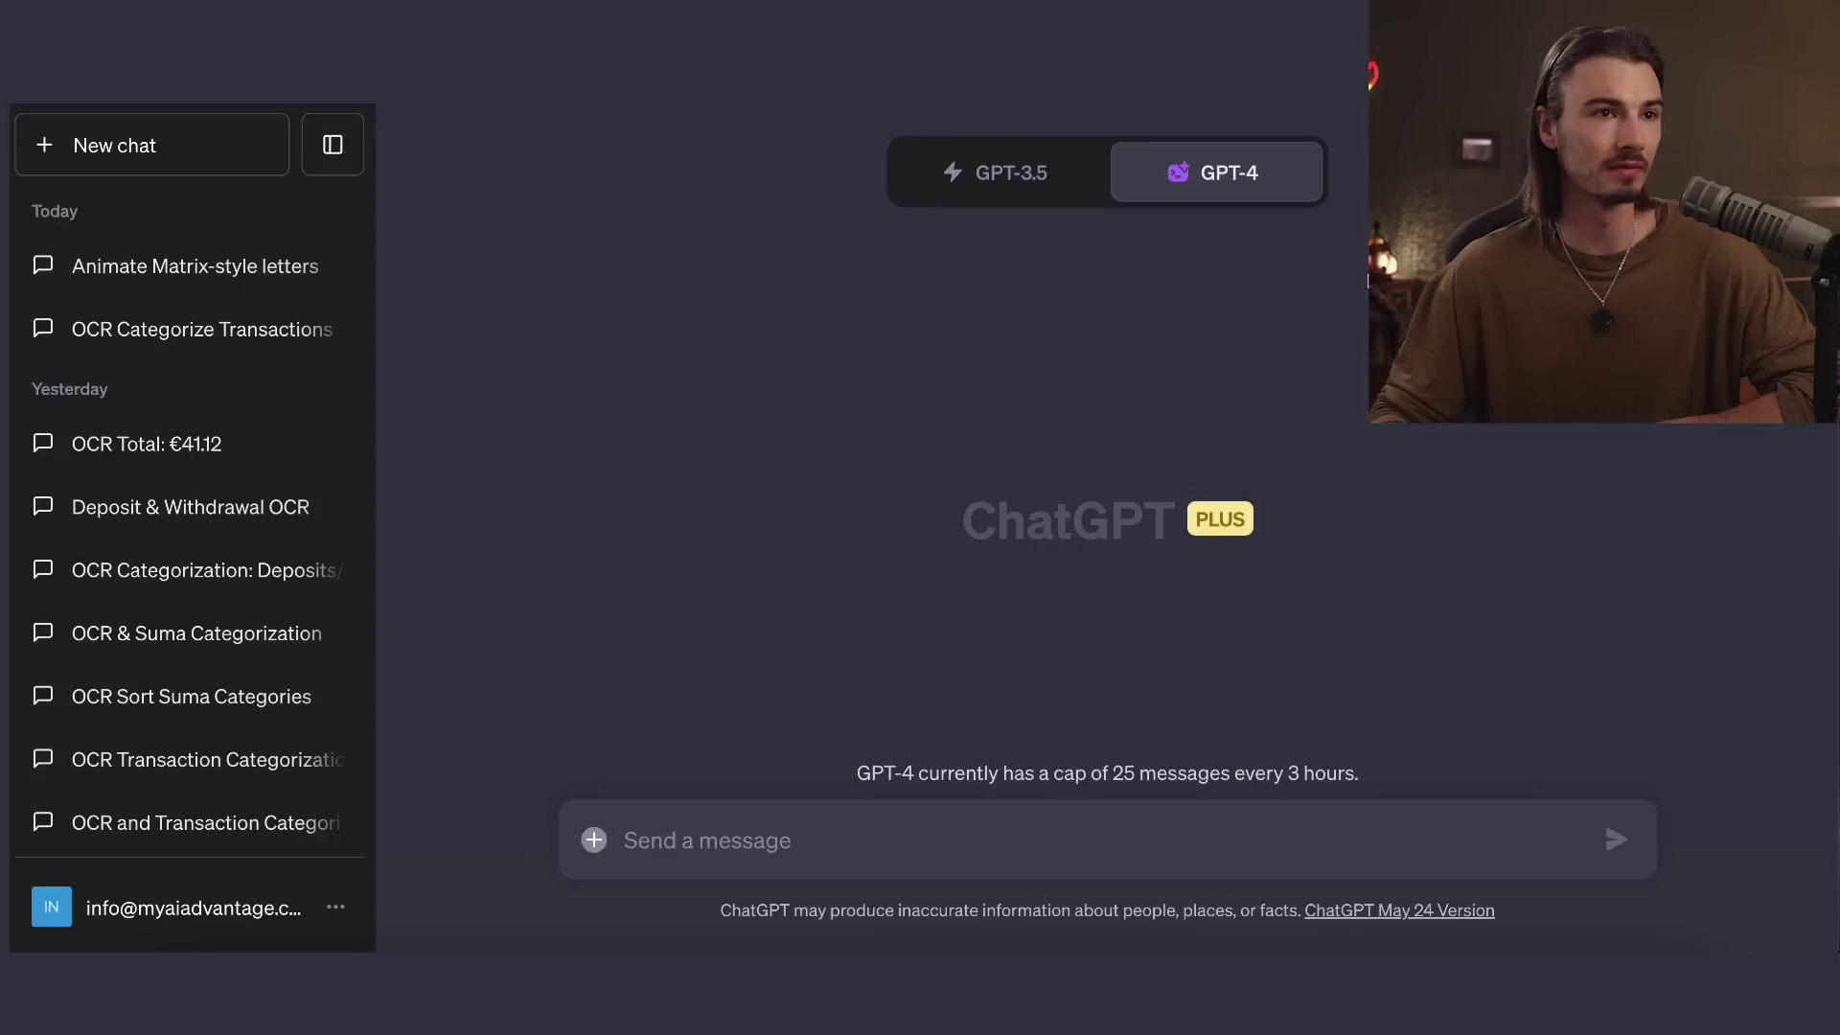
mouse_move(1207, 300)
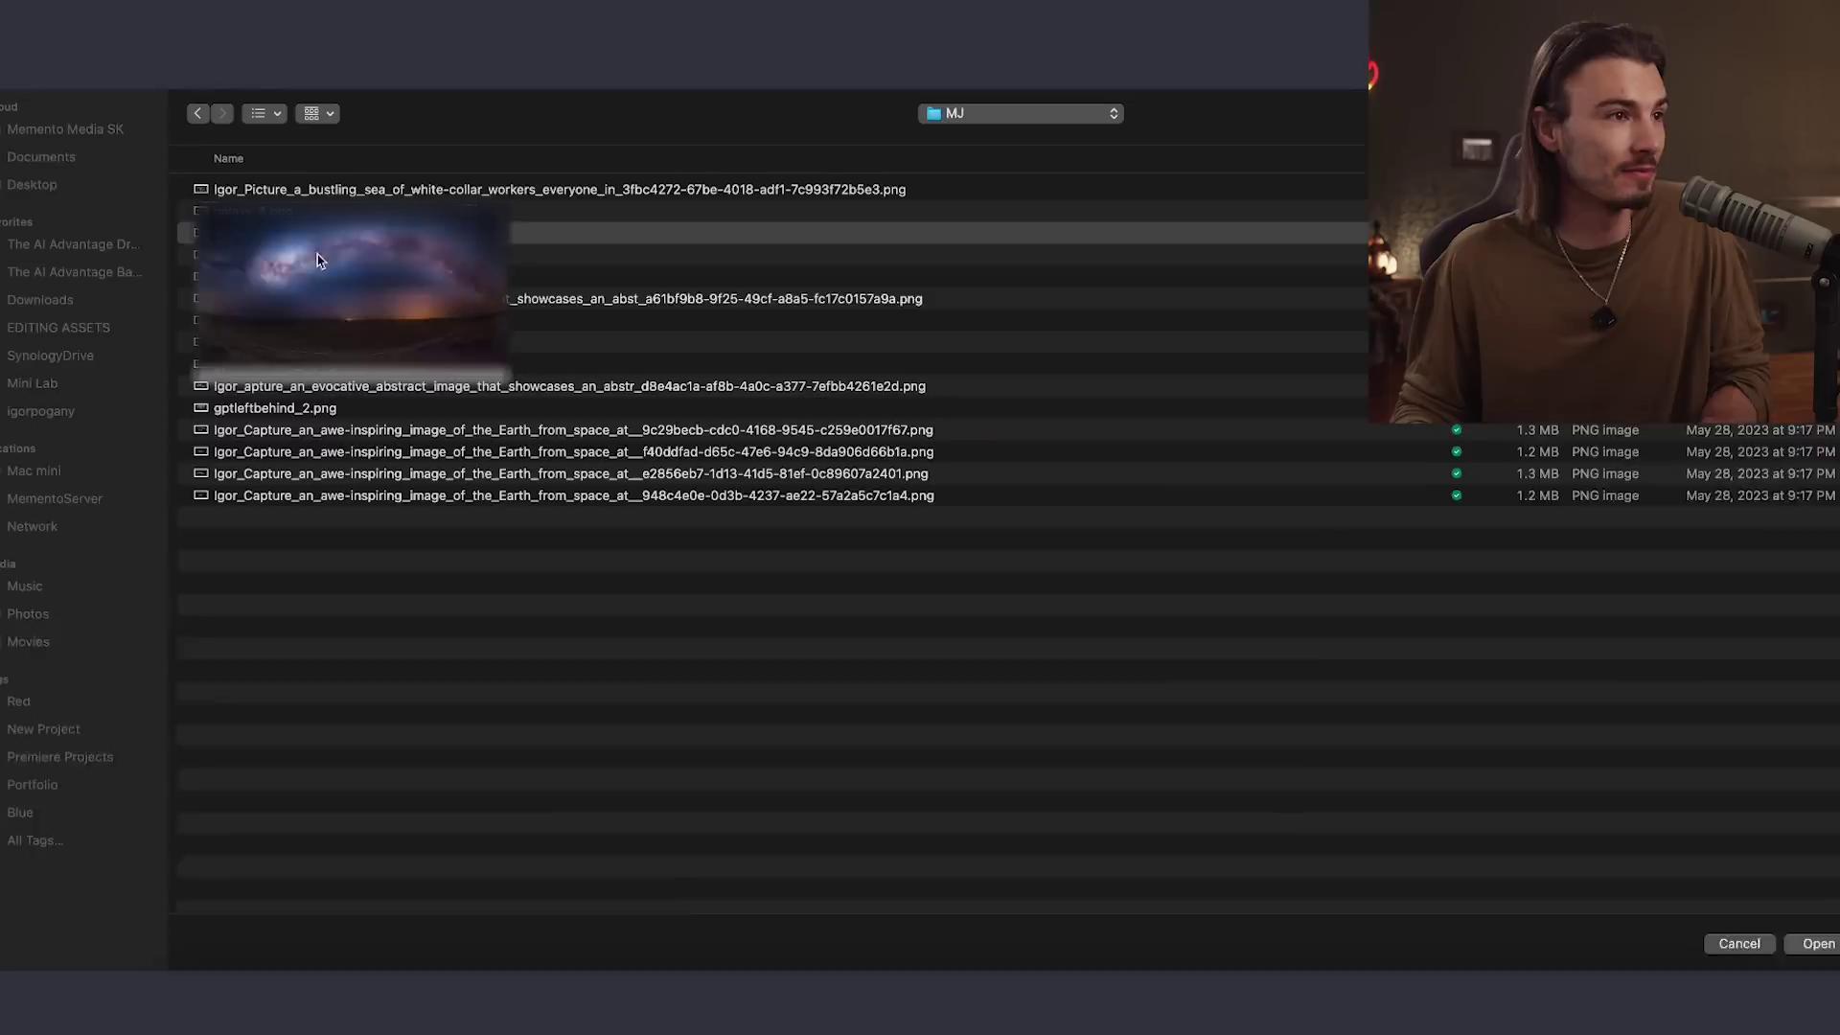
- Upload galaxy_1.png with the prompt asking for a slow zoom video
click(320, 236)
key(Return)
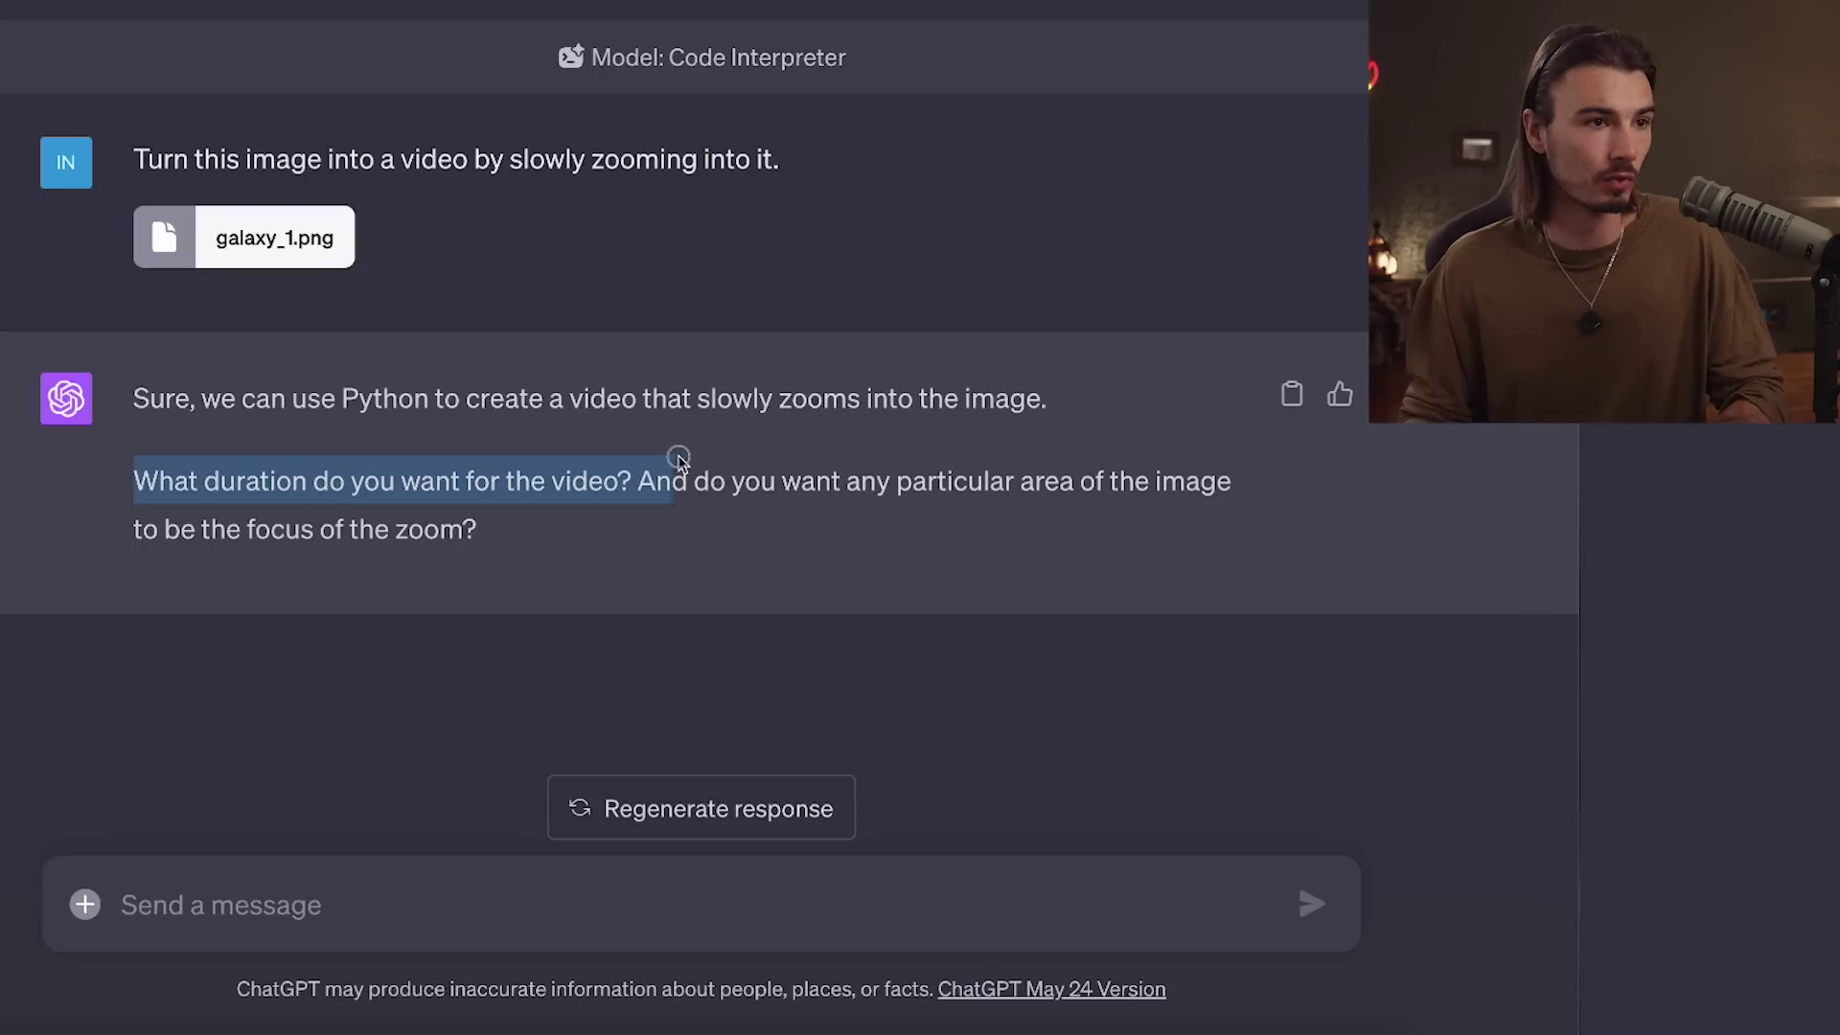
- Start replying '5 seconds, focu…' to give the video duration and focus area
click(536, 901)
text(5 secon)
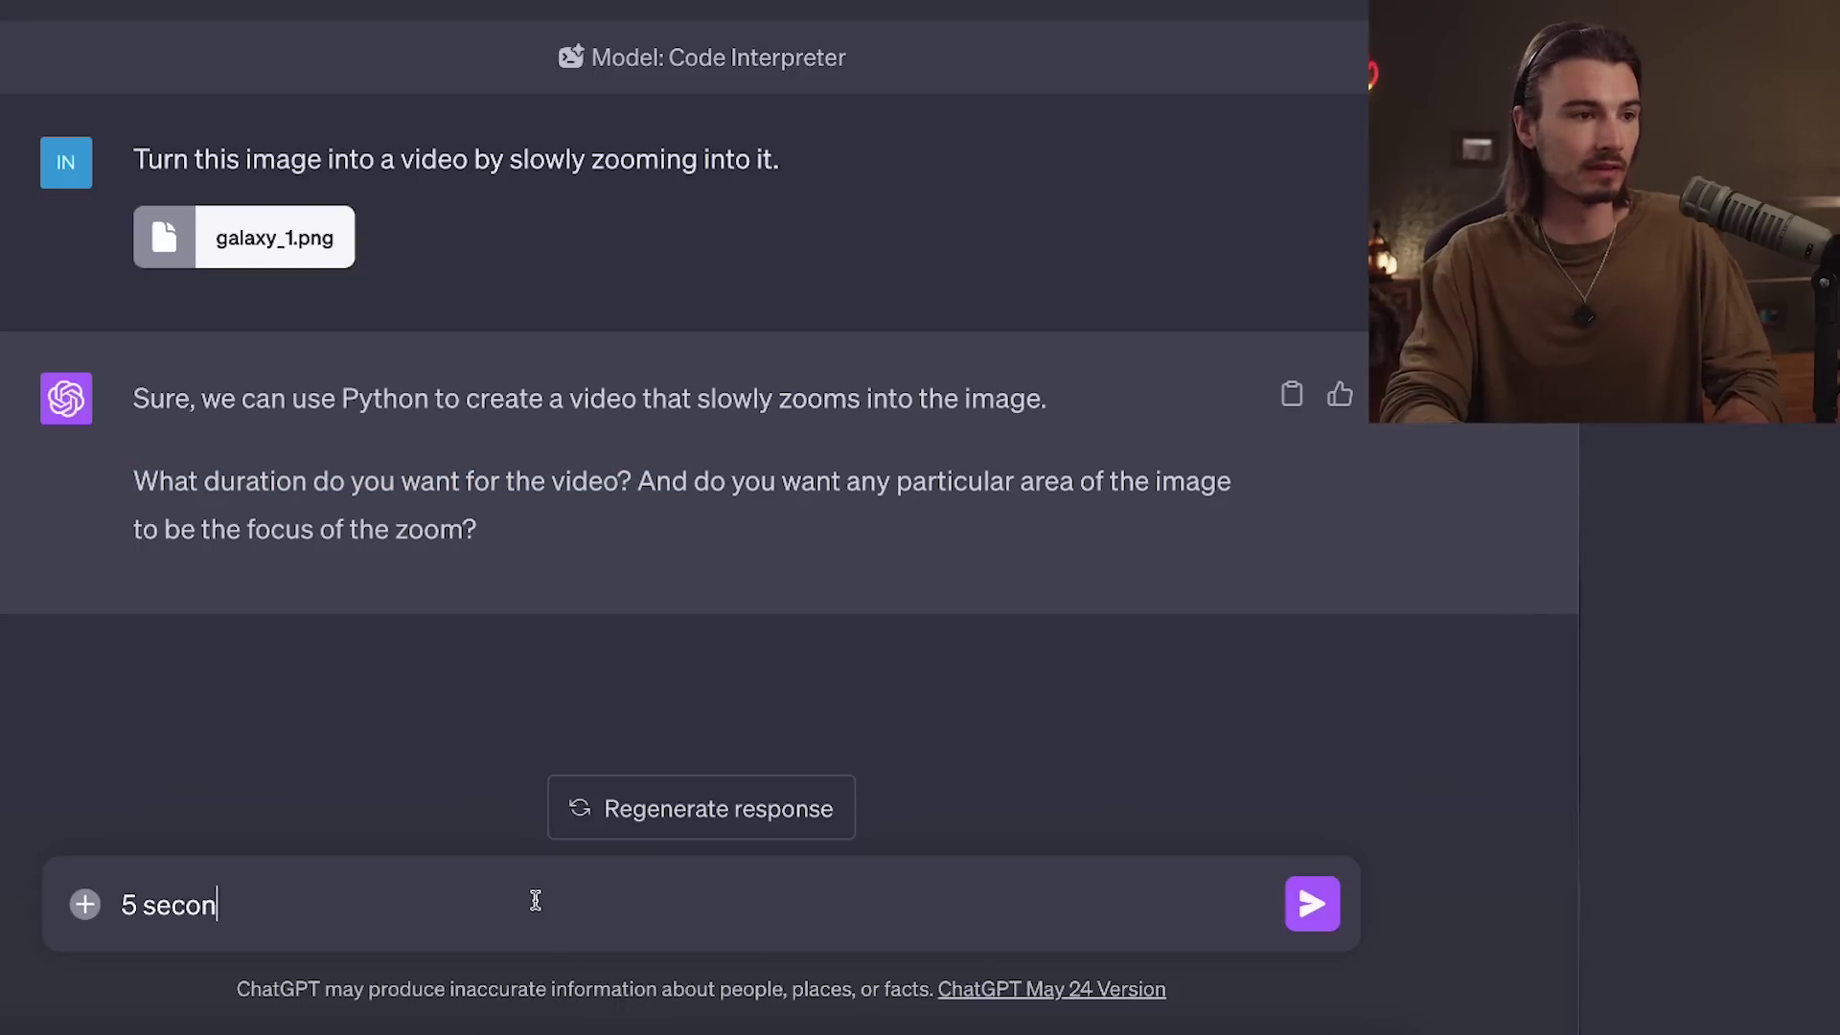
text(ds, focu)
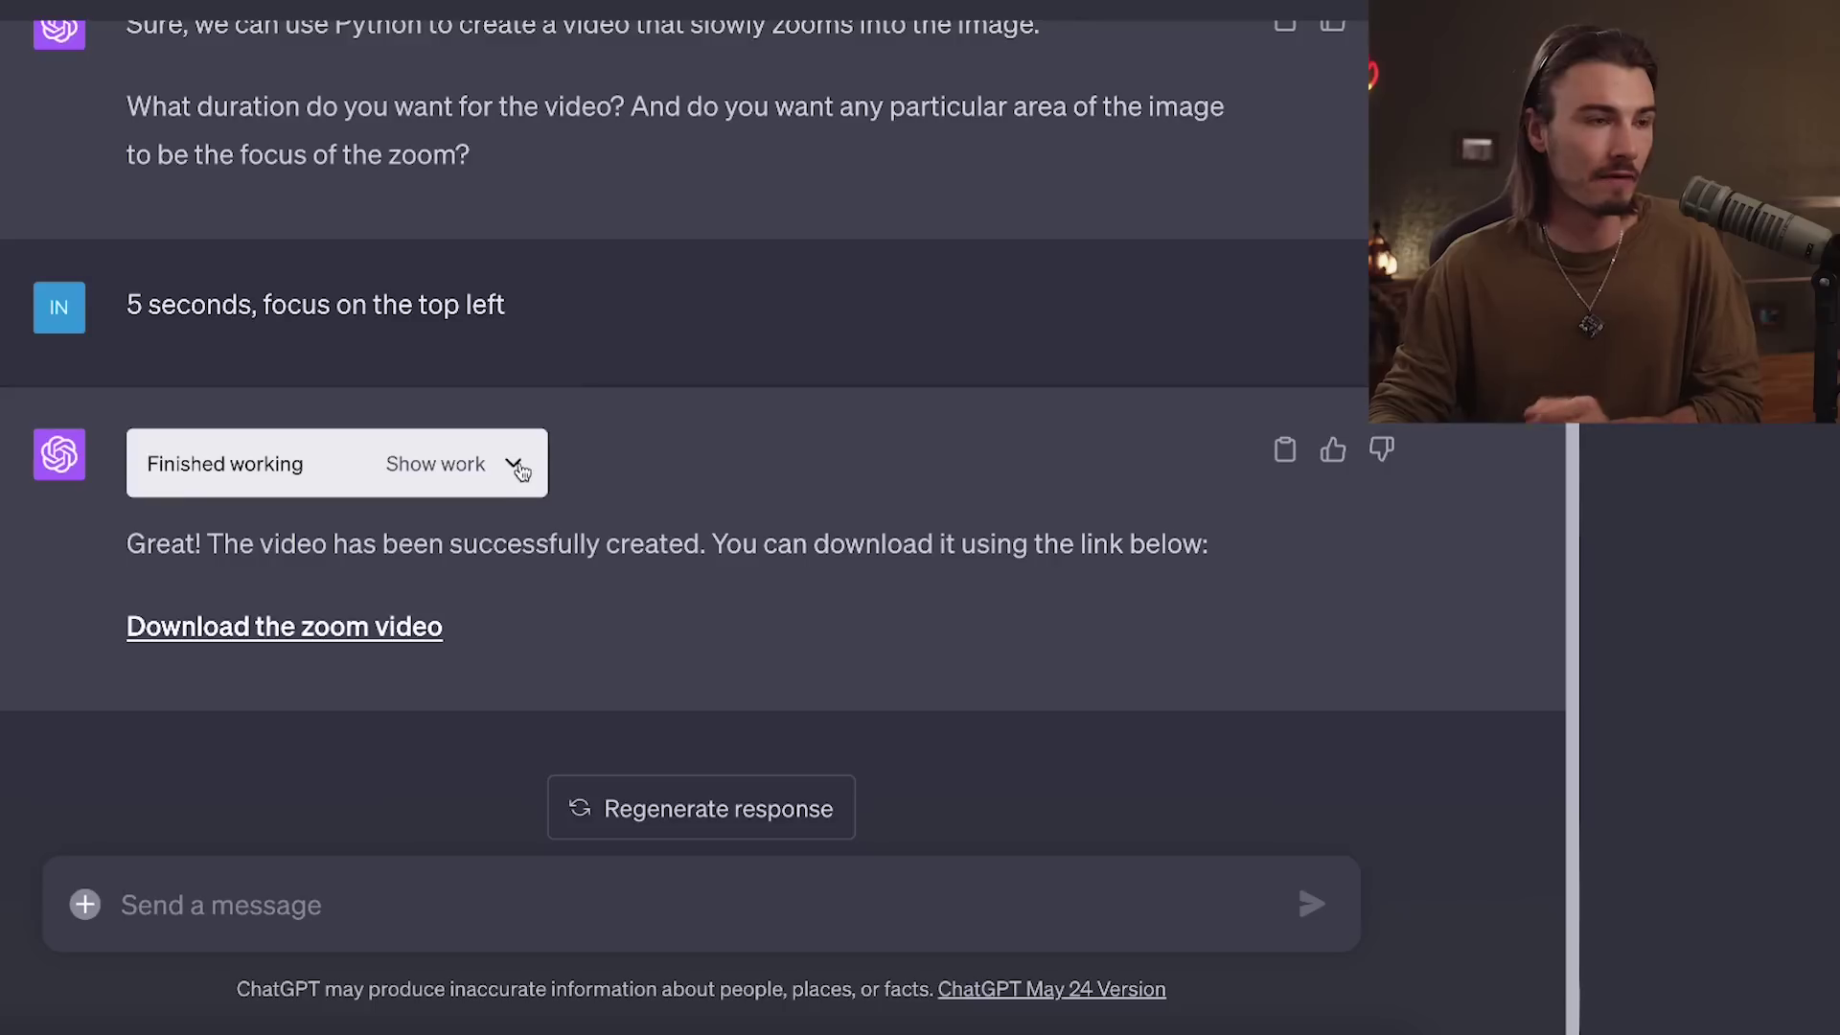
- Expand the zoom video's Python code and highlight its first three import lines
click(516, 464)
scroll(1178, 534, down, 10)
scroll(1429, 606, up, 10)
scroll(1429, 606, up, 3)
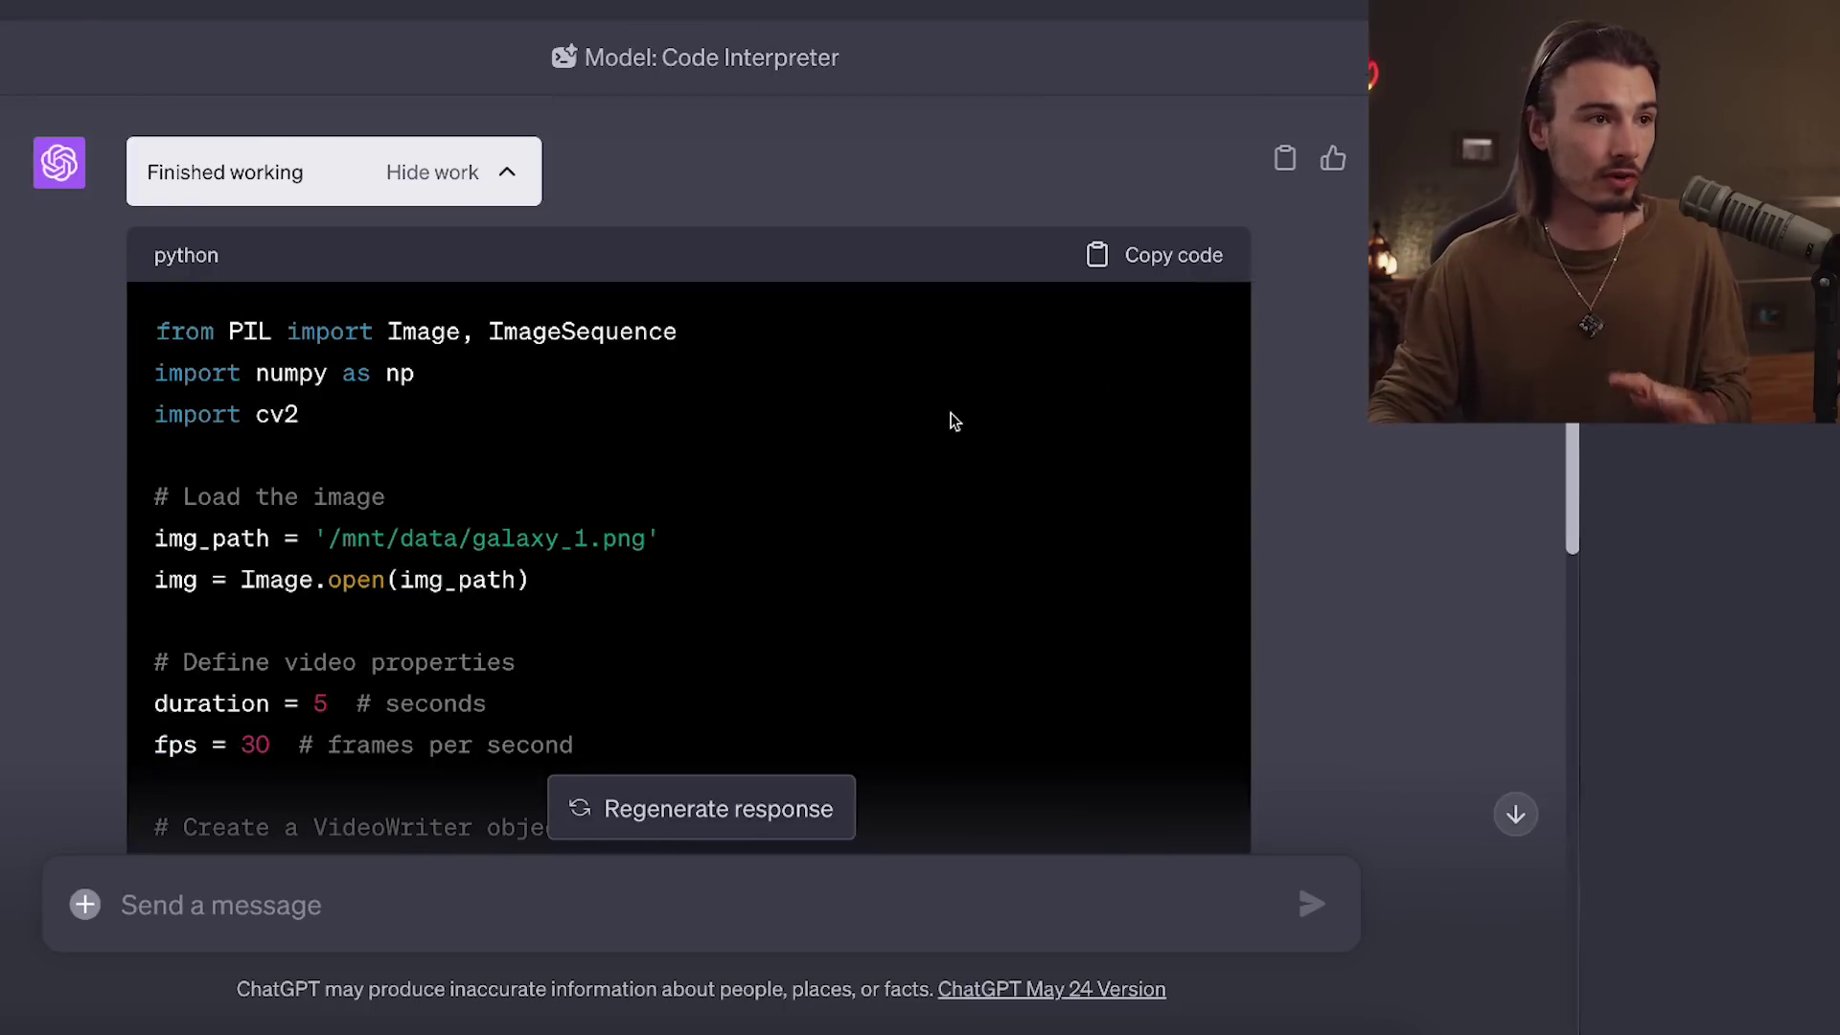
drag(344, 443, 155, 346)
click(264, 347)
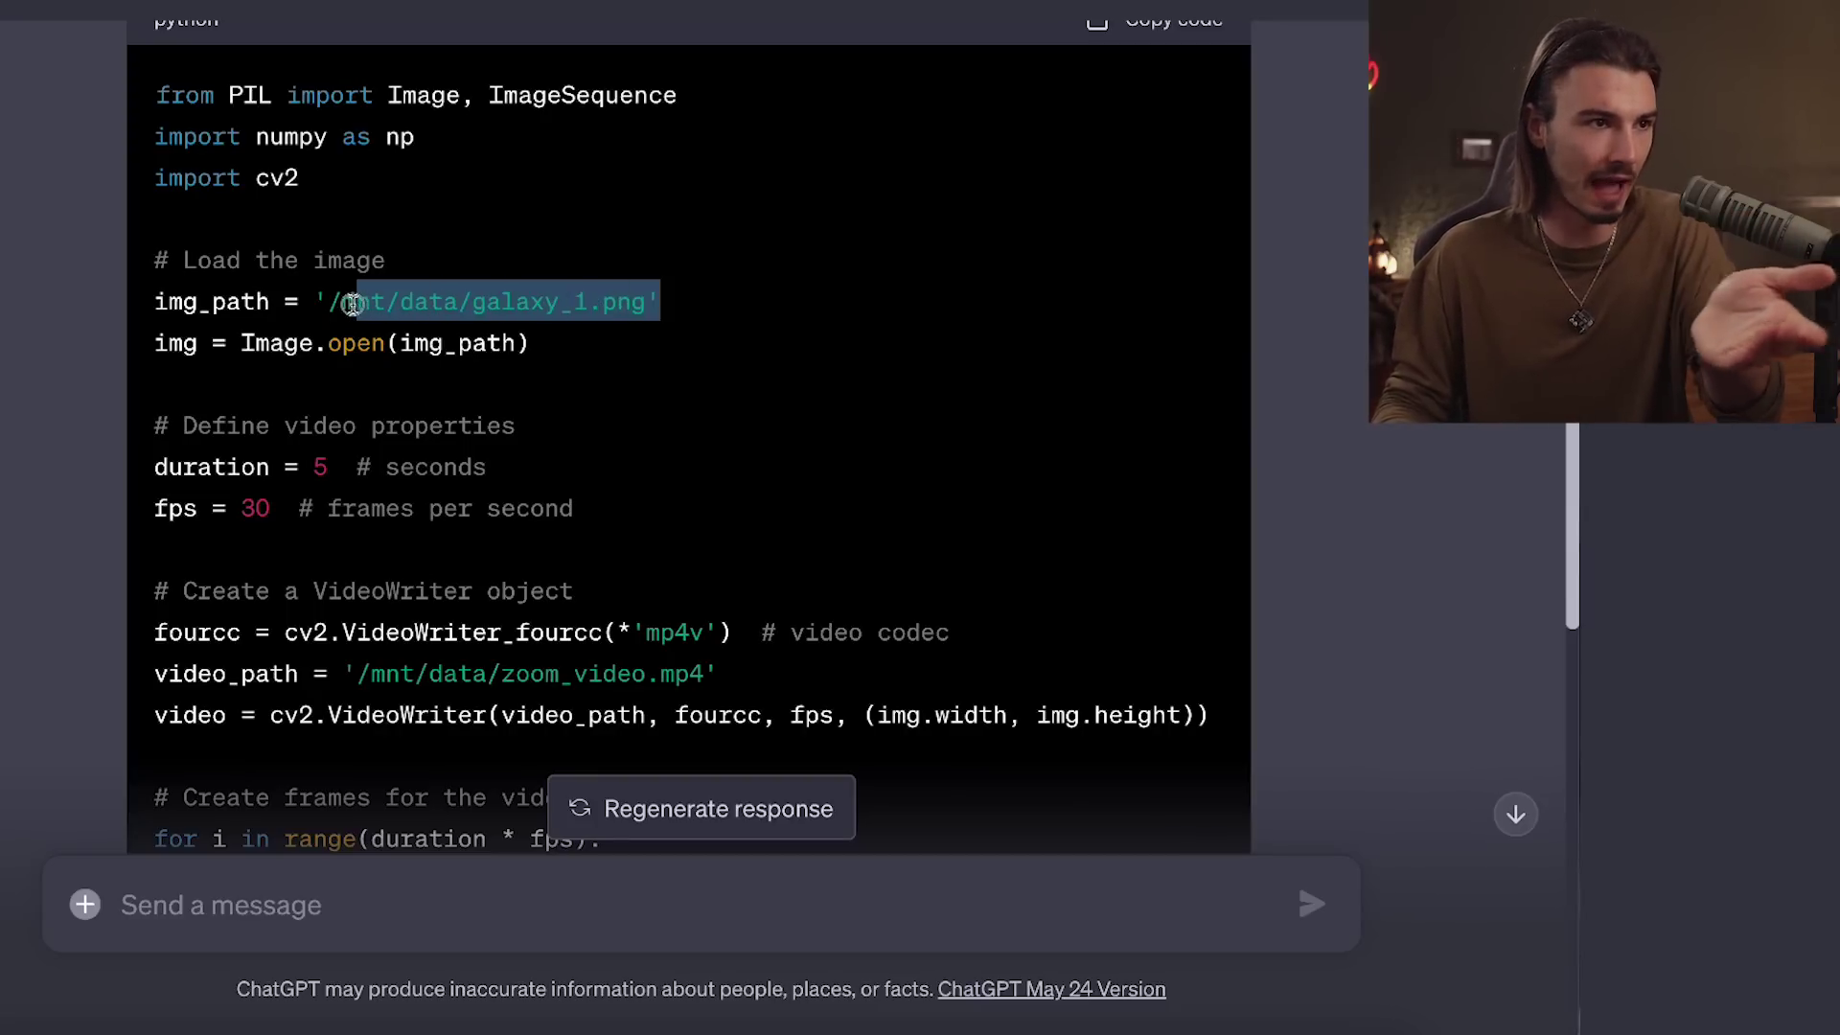
- Highlight the duration and fps settings, the video_path lines, and the frame conversion code
scroll(739, 345, down, 2)
drag(536, 162, 354, 157)
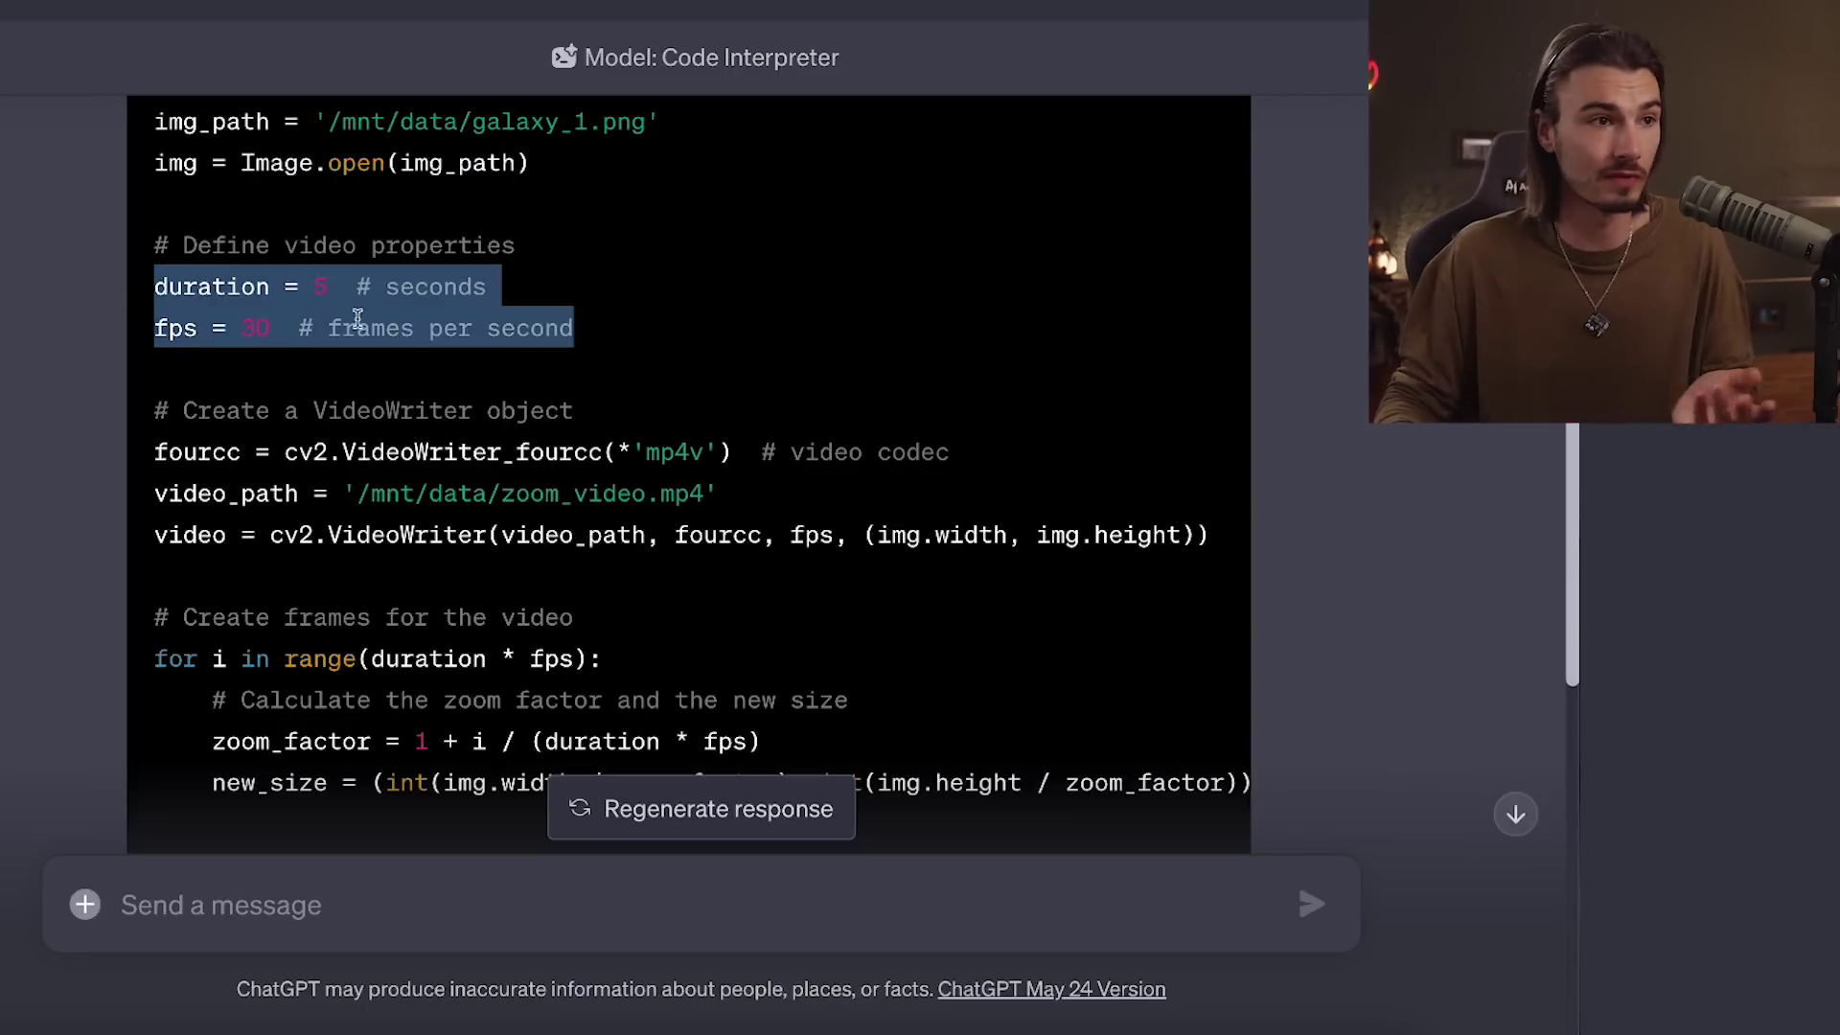
click(265, 301)
scroll(469, 405, up, 4)
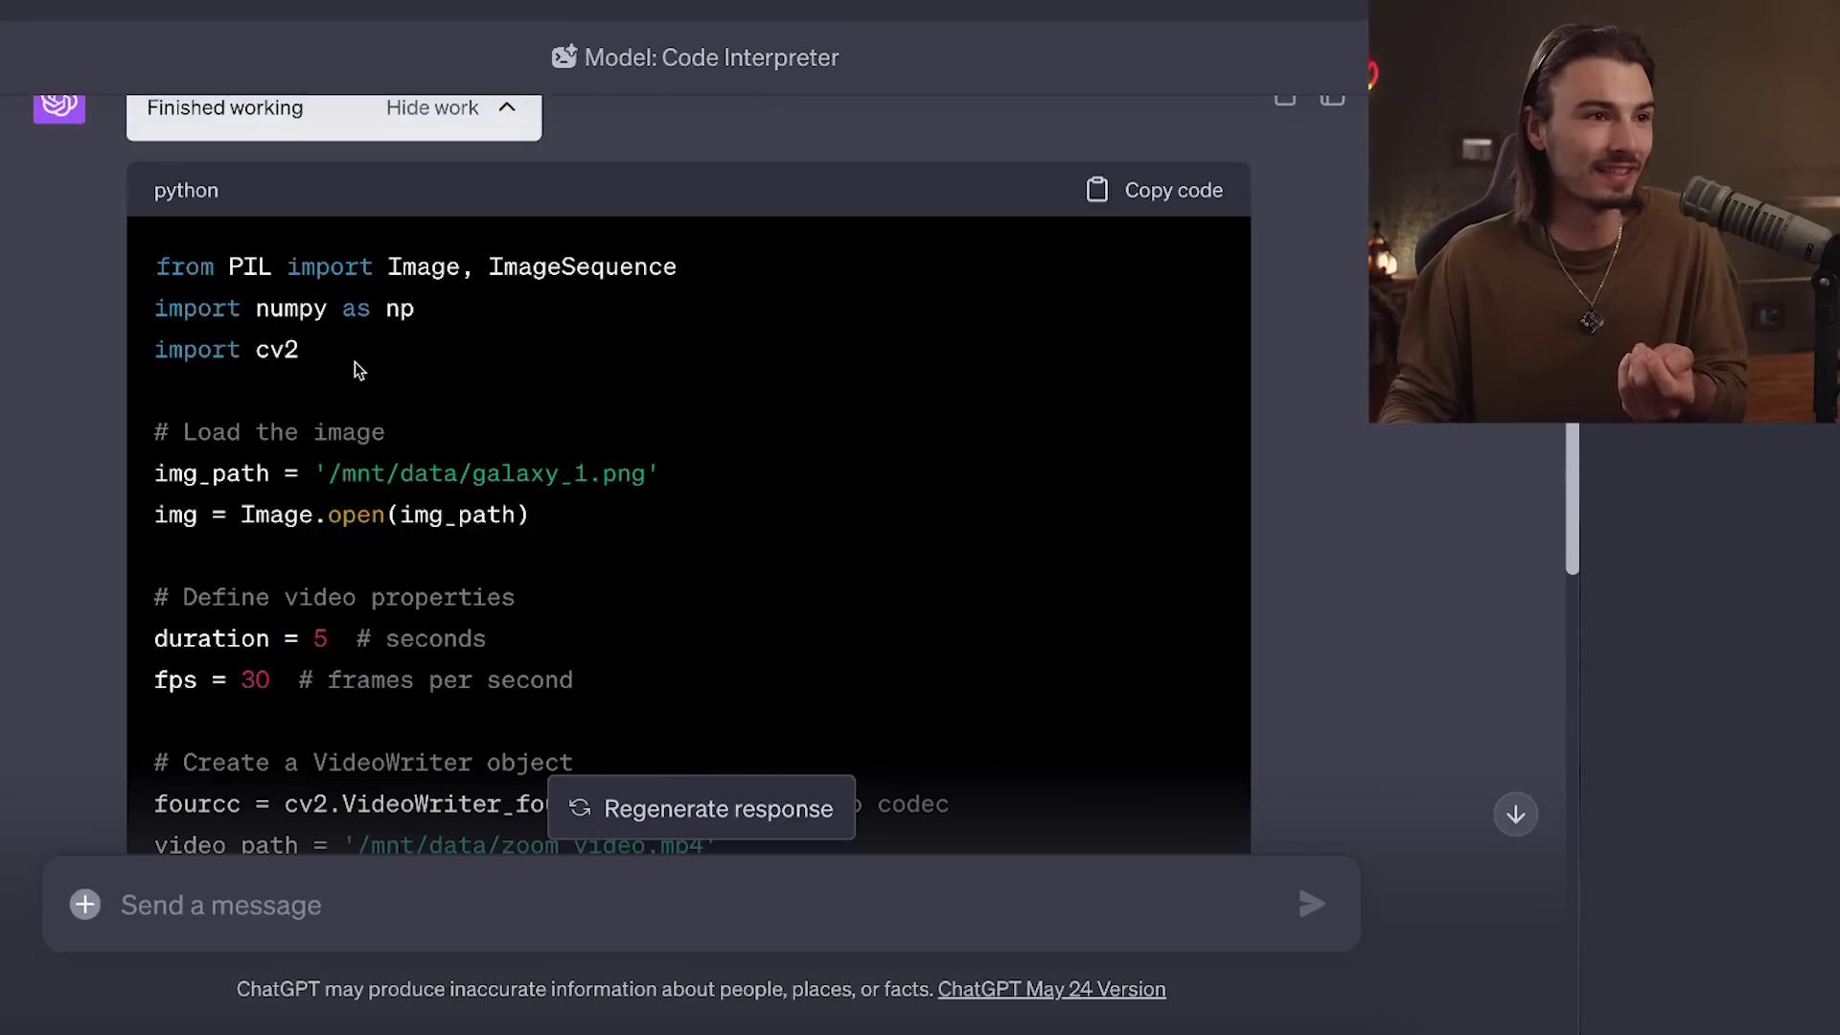
scroll(752, 501, down, 5)
drag(213, 337, 579, 412)
click(578, 412)
scroll(984, 511, down, 1)
scroll(994, 512, down, 3)
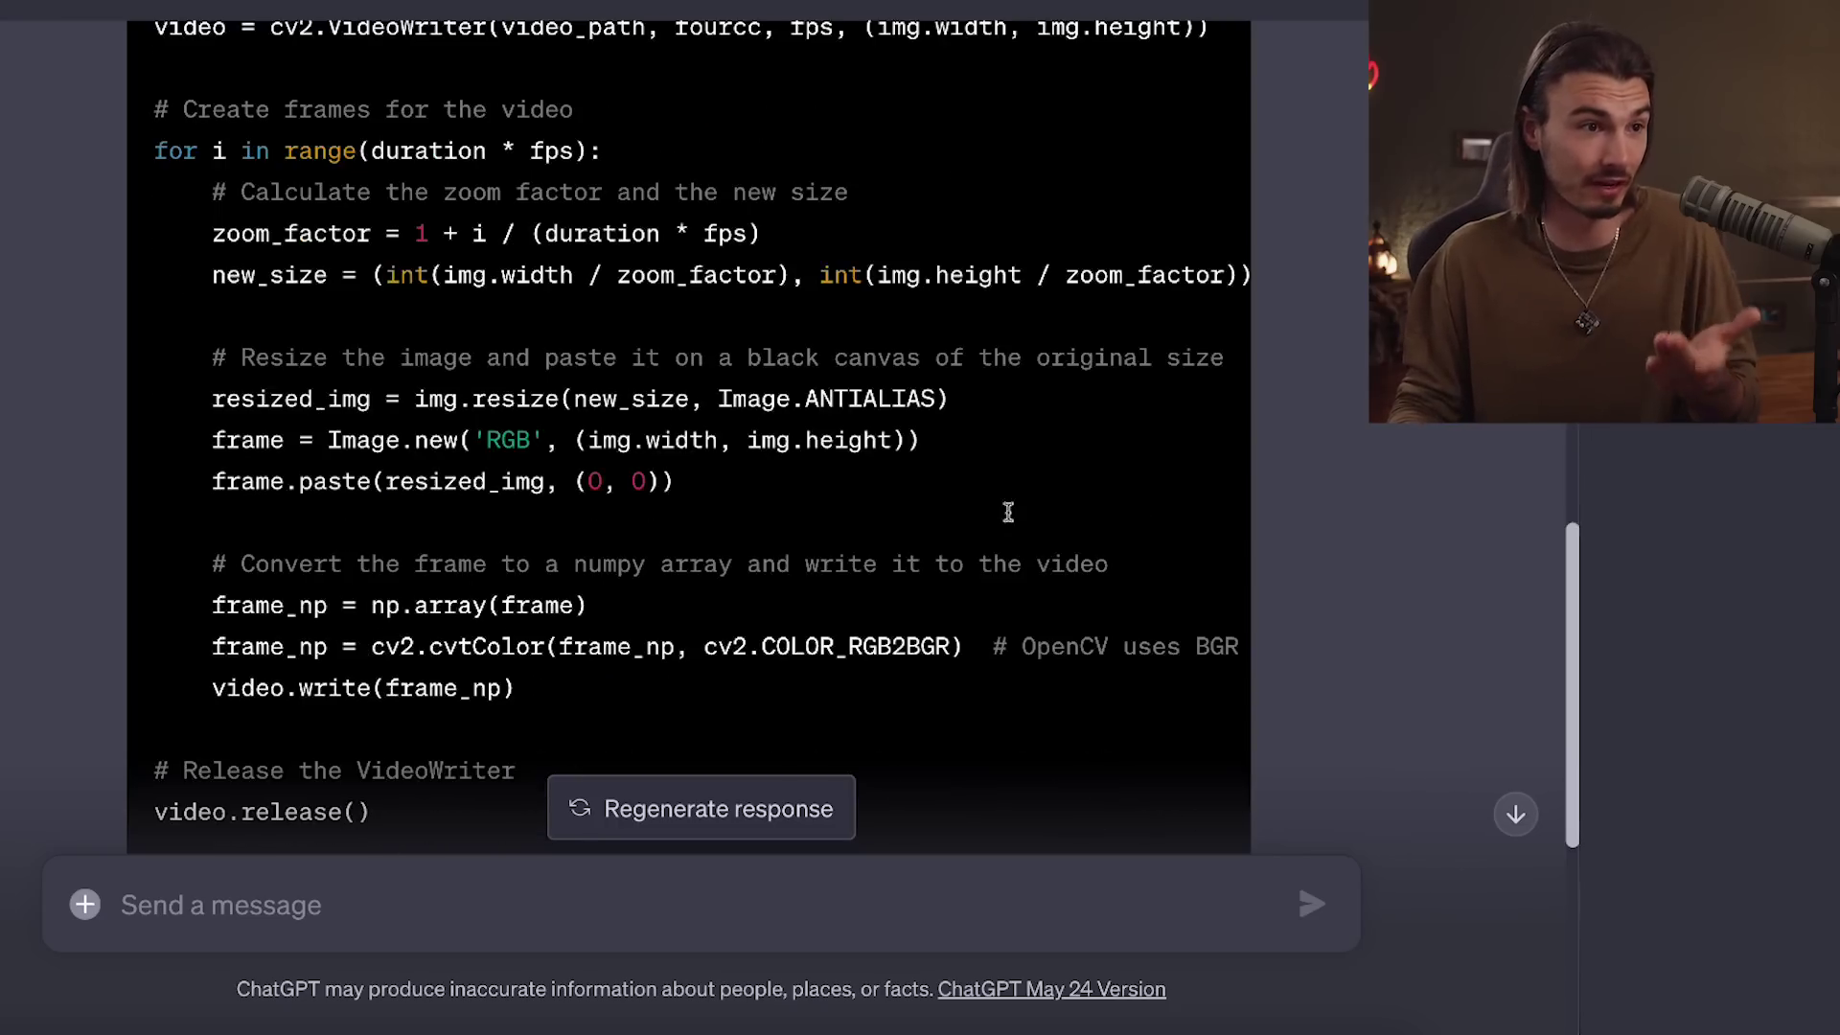
drag(227, 487, 901, 640)
click(1027, 636)
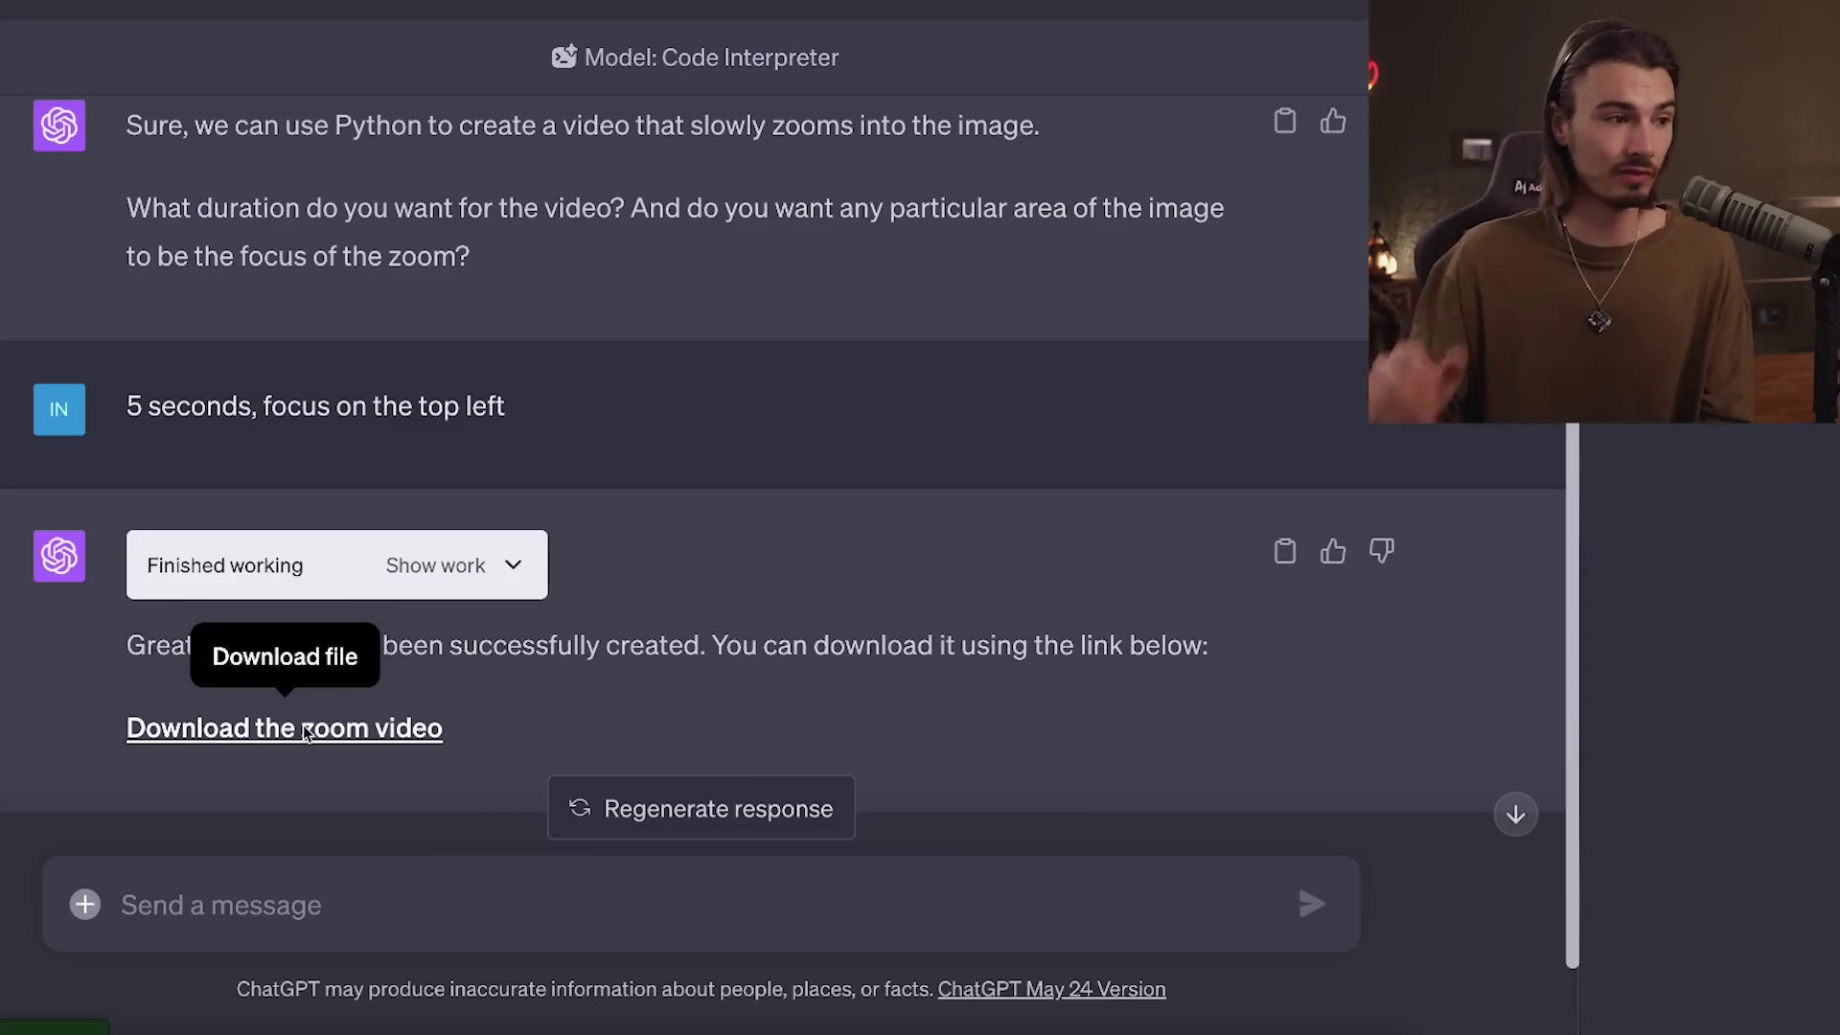
- Download the 5-second galaxy zoom video and play it in QuickTime Player
click(307, 730)
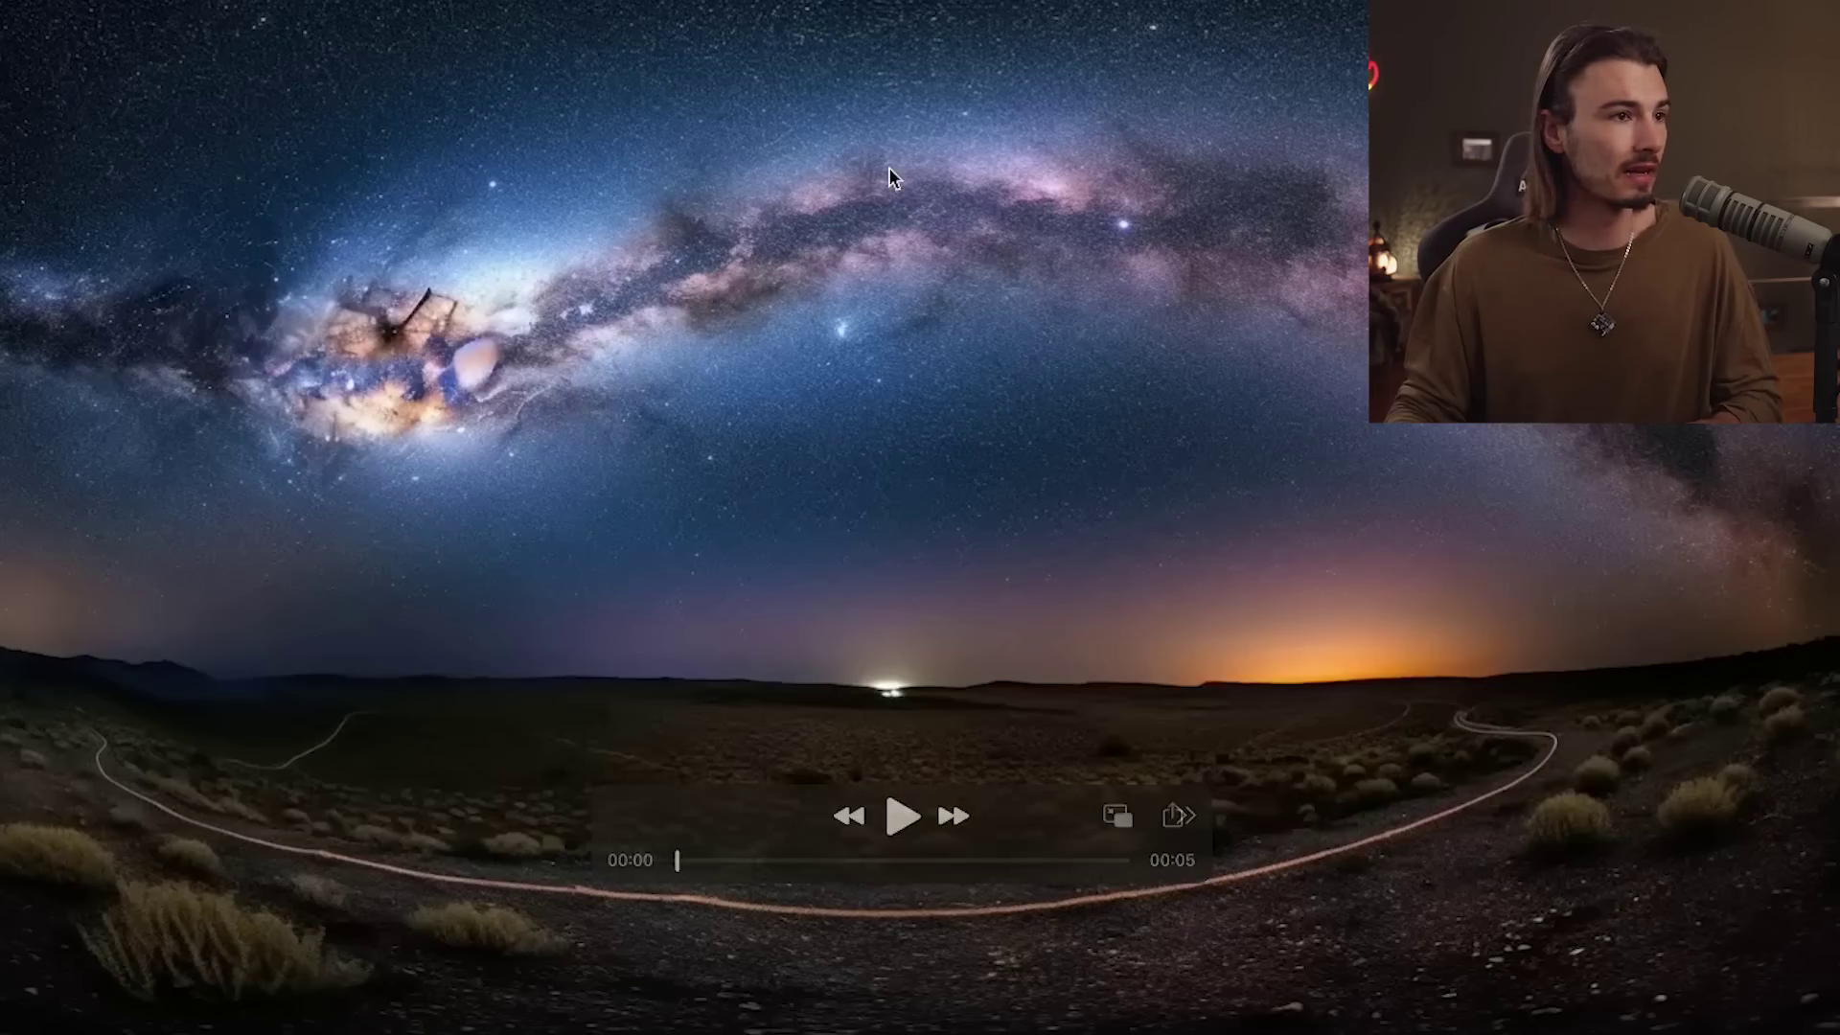
key(space)
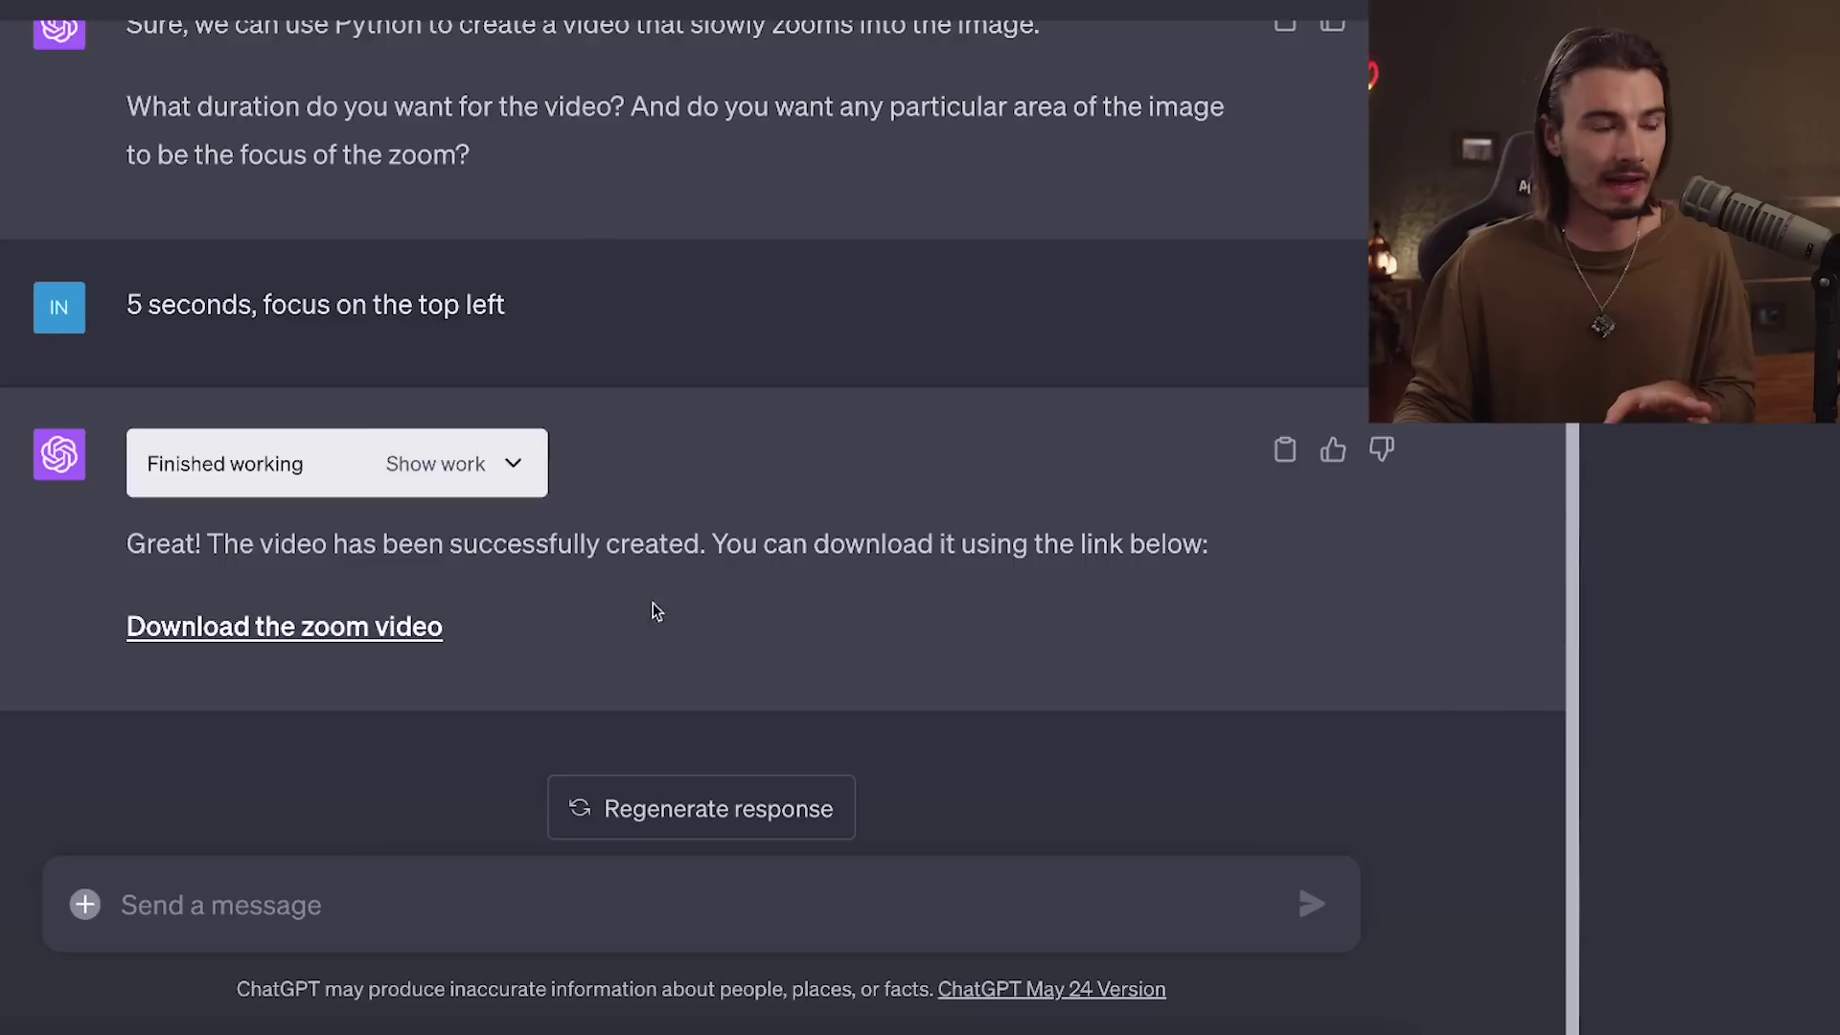
scroll(486, 506, up, 5)
scroll(516, 690, down, 5)
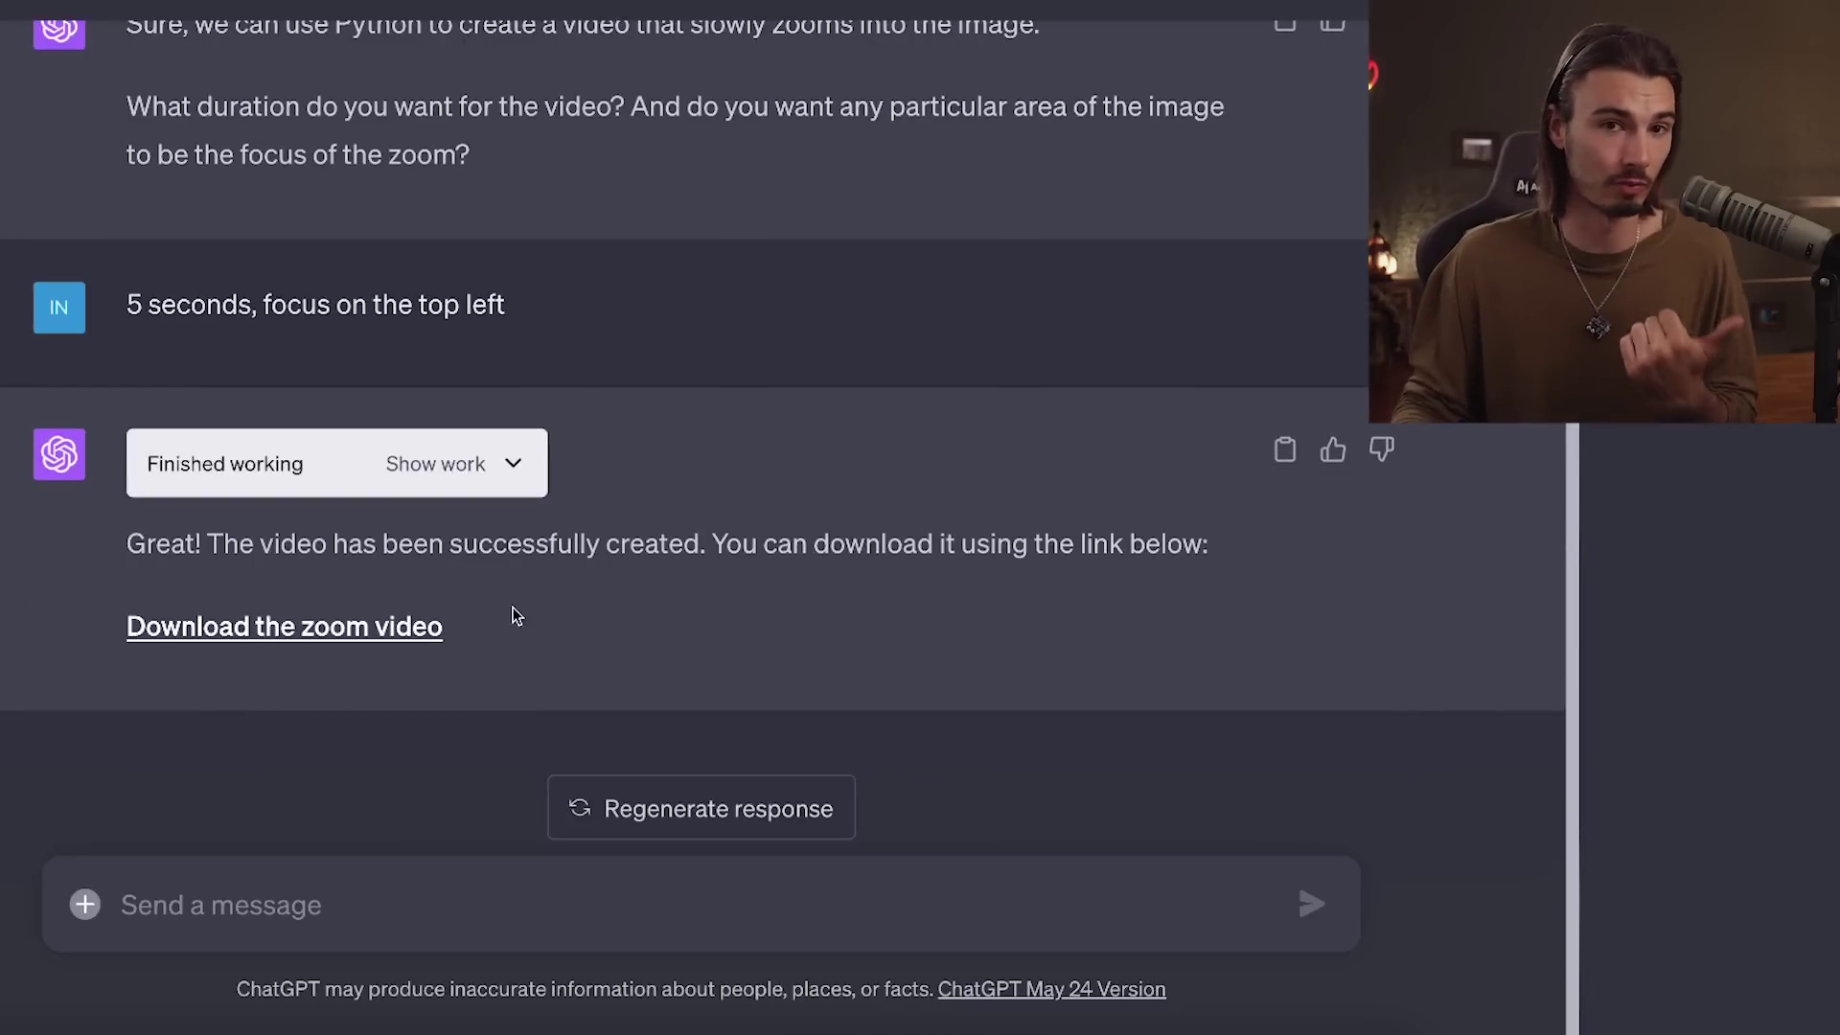
scroll(515, 615, up, 5)
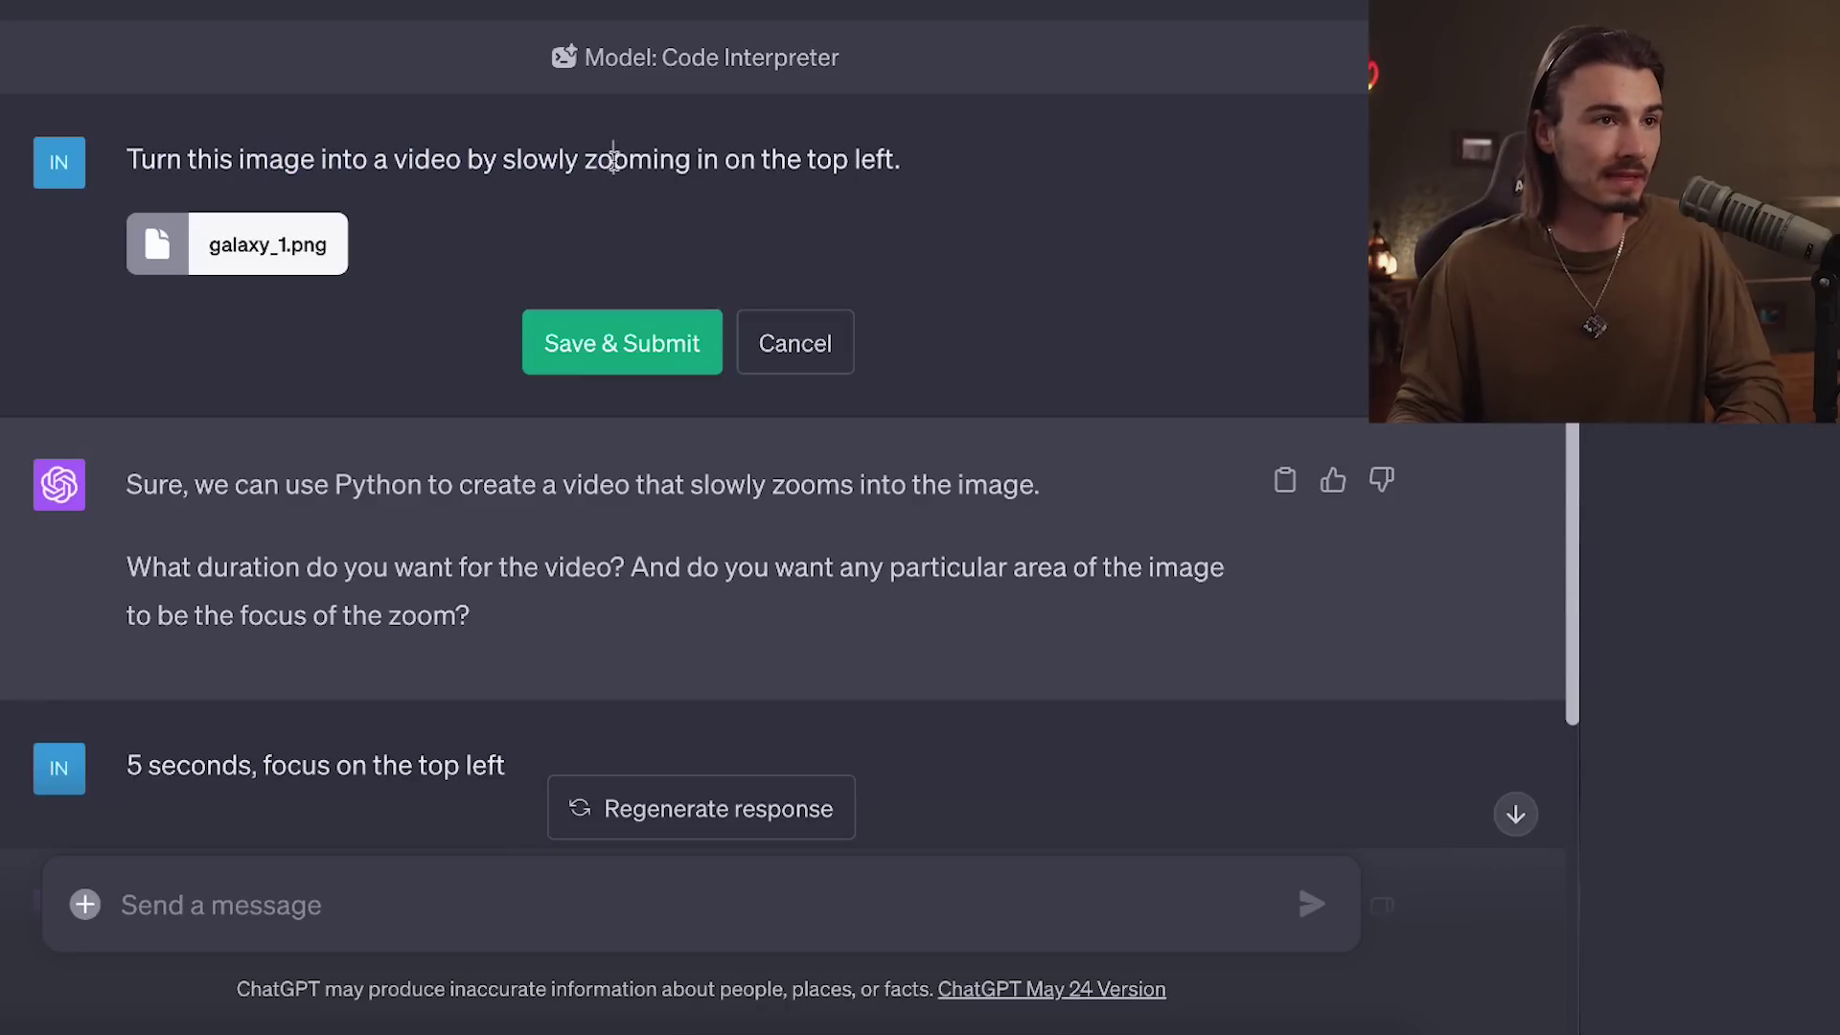
- Resubmit the edited 5-second top-left zoom prompt and download the new video
click(923, 159)
scroll(314, 648, down, 1)
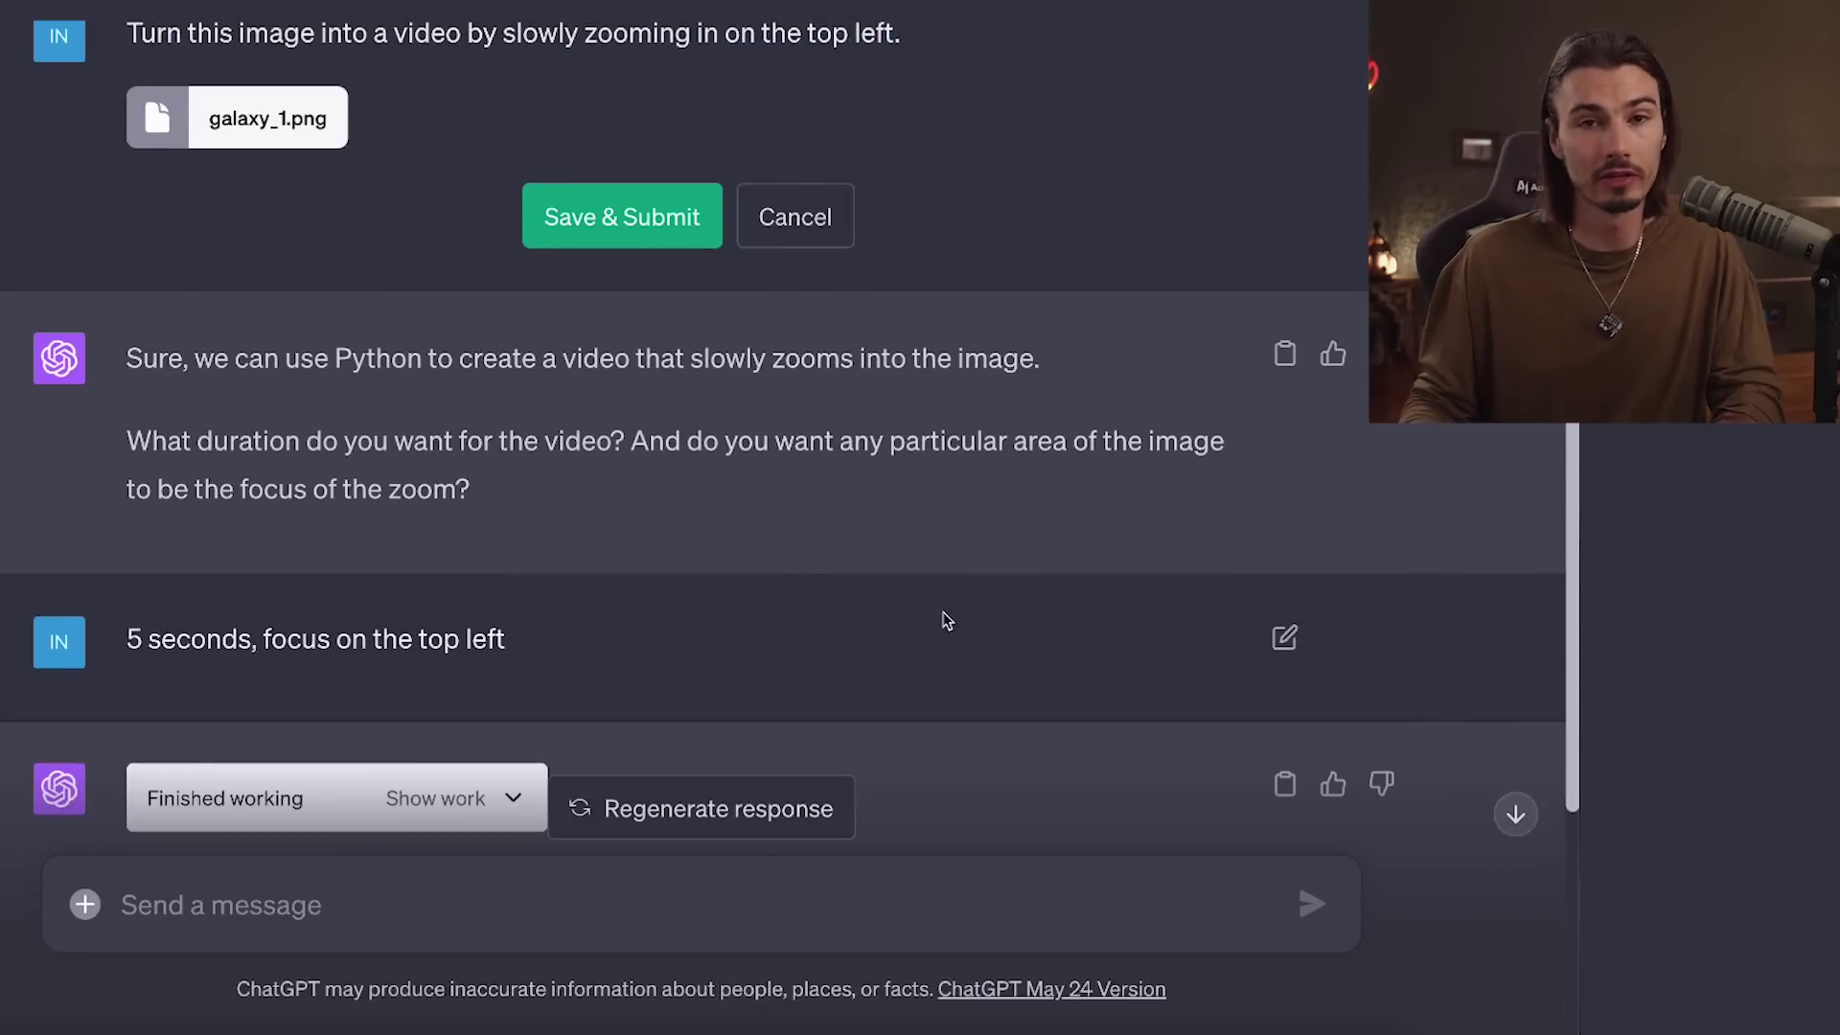
scroll(953, 619, up, 1)
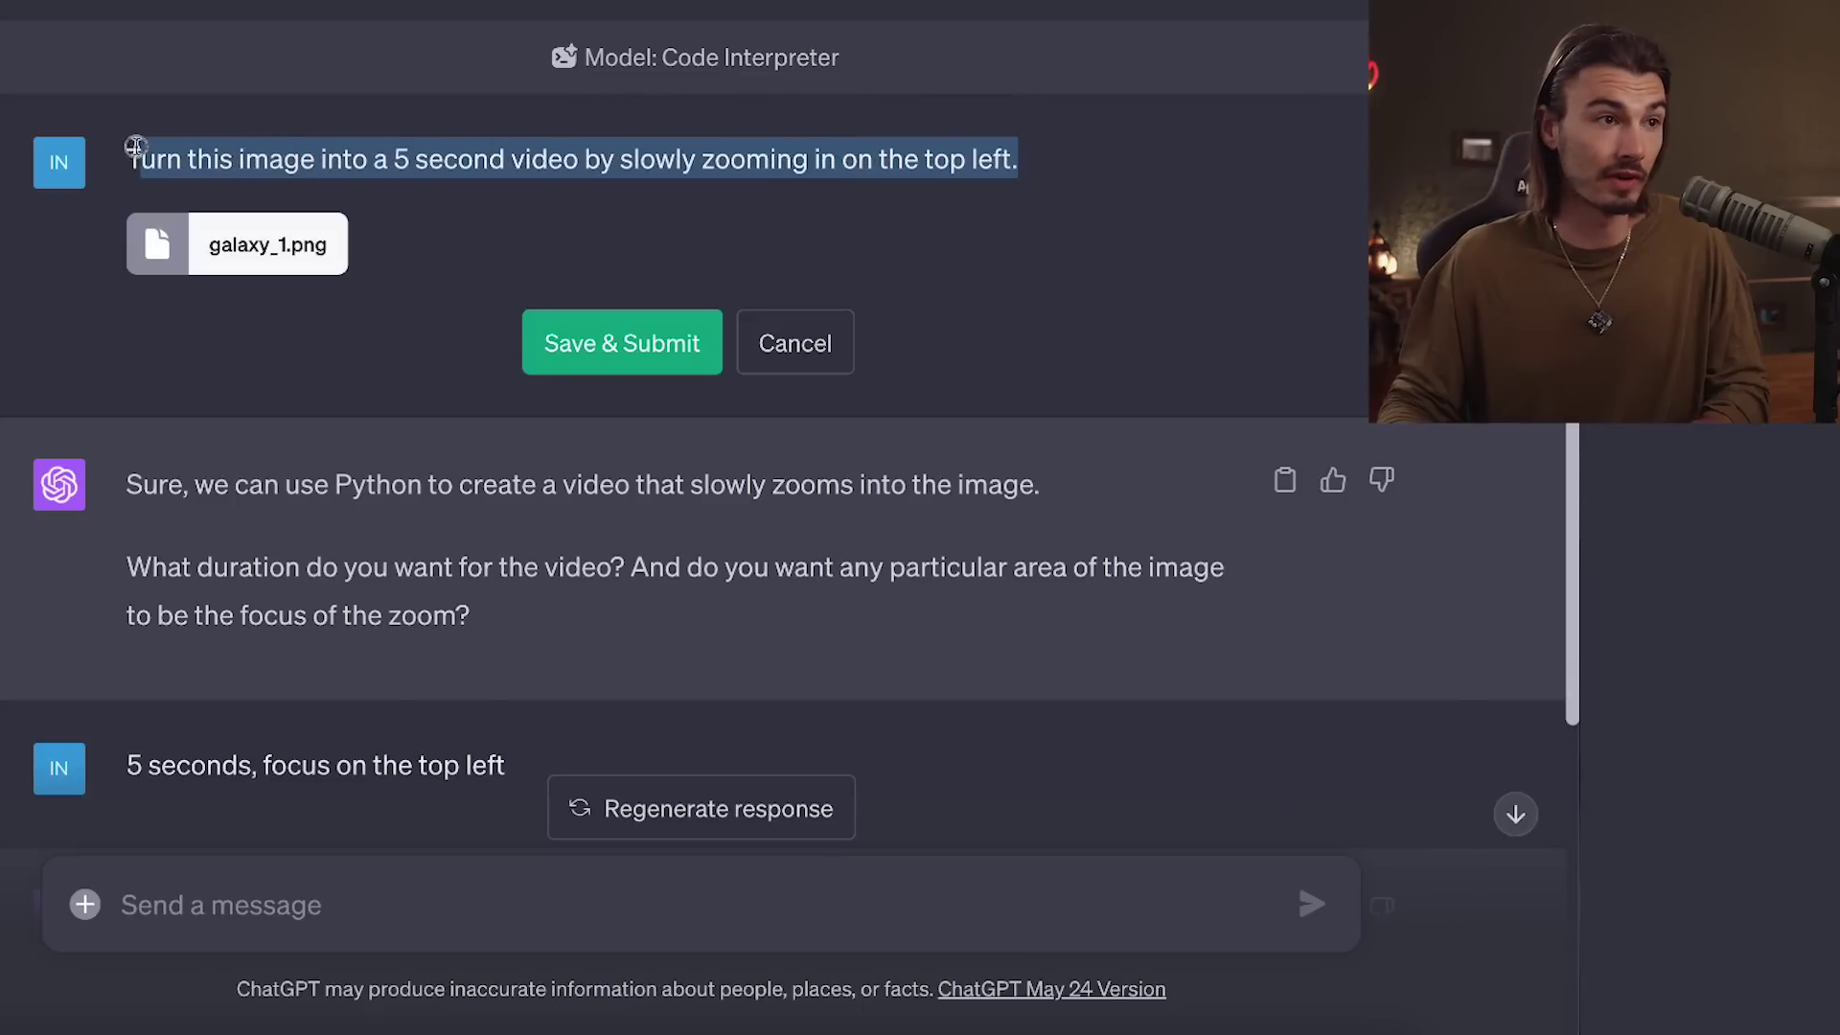
click(632, 347)
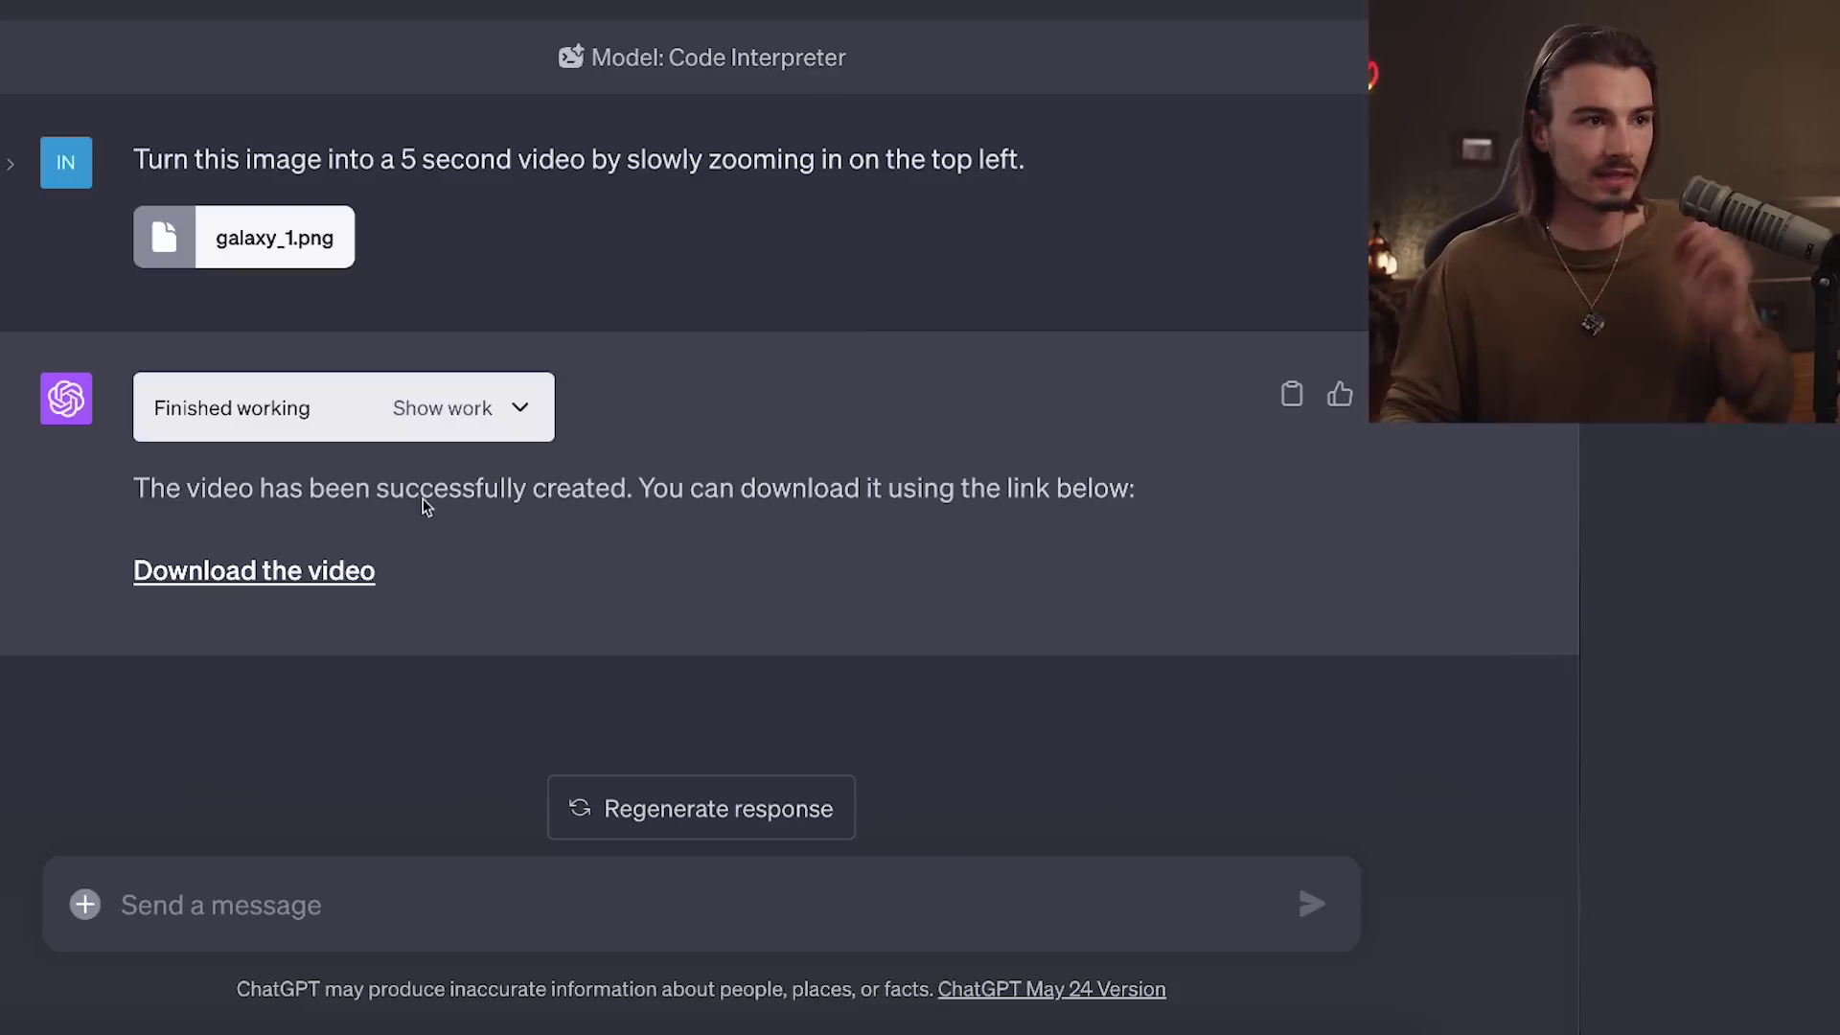
click(307, 575)
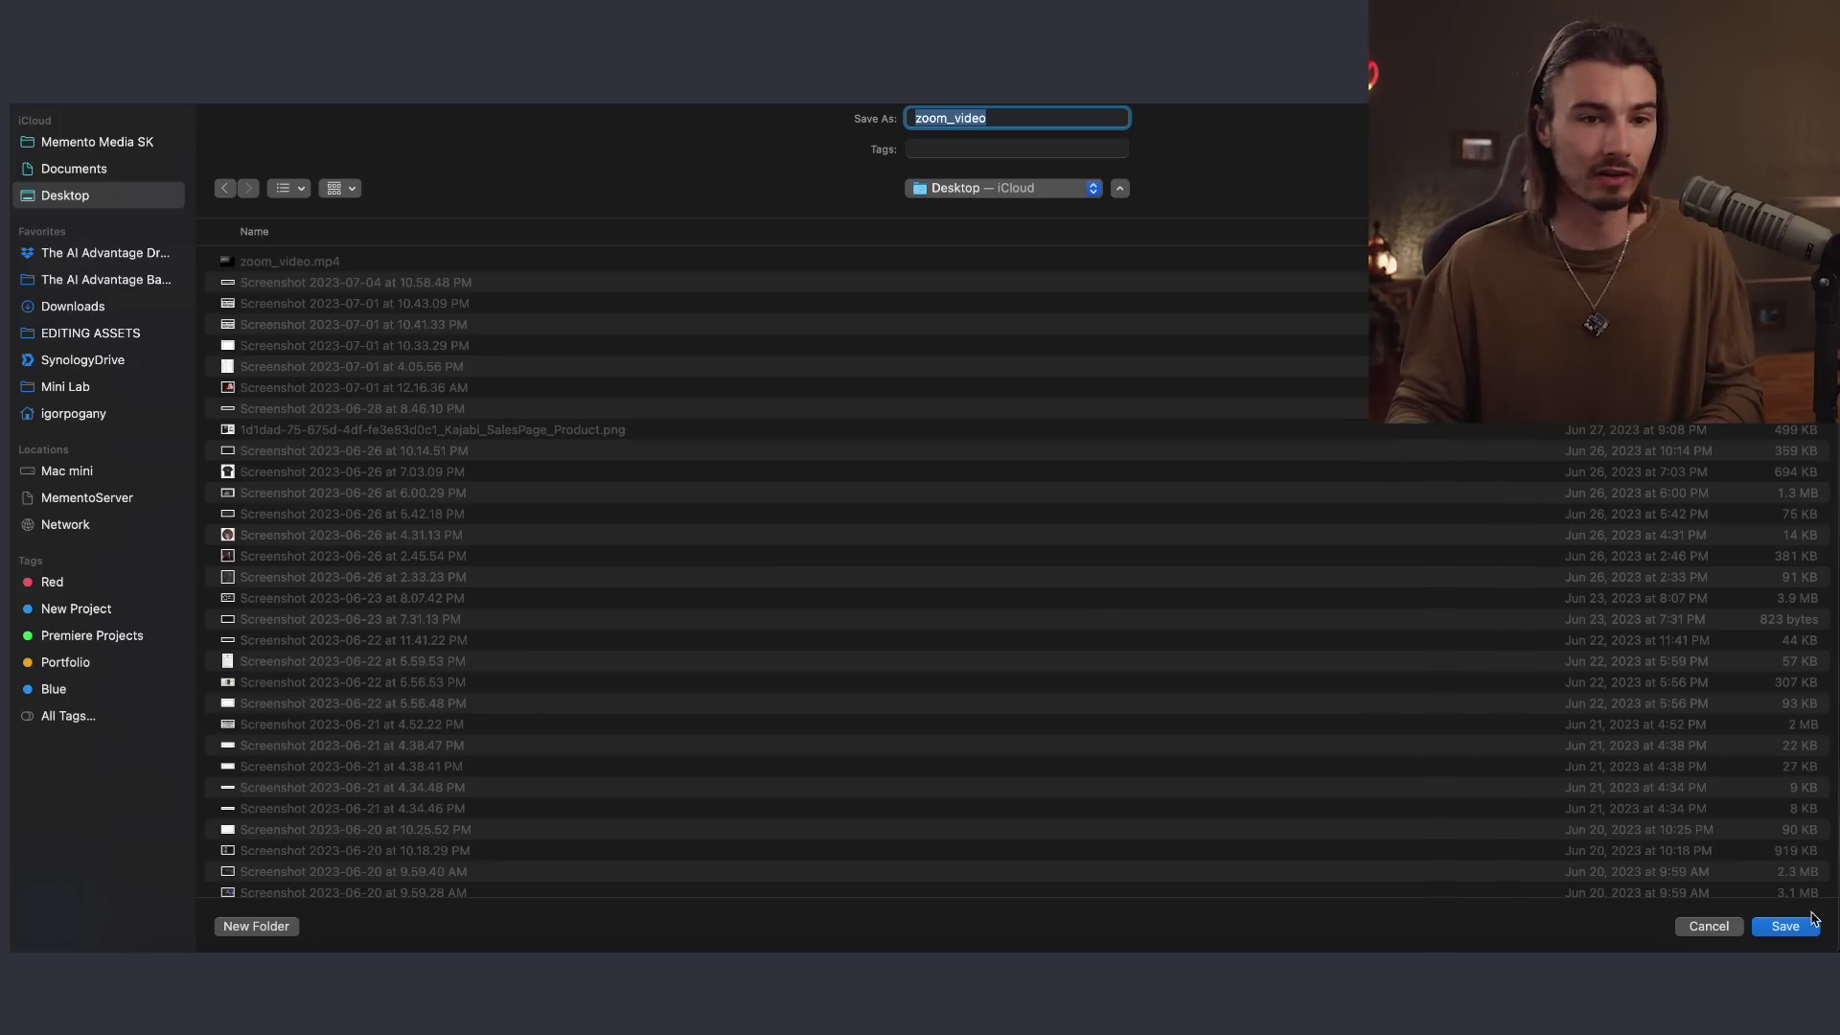
- Save the new zoom video, replacing the old file, and play it full screen
click(1785, 925)
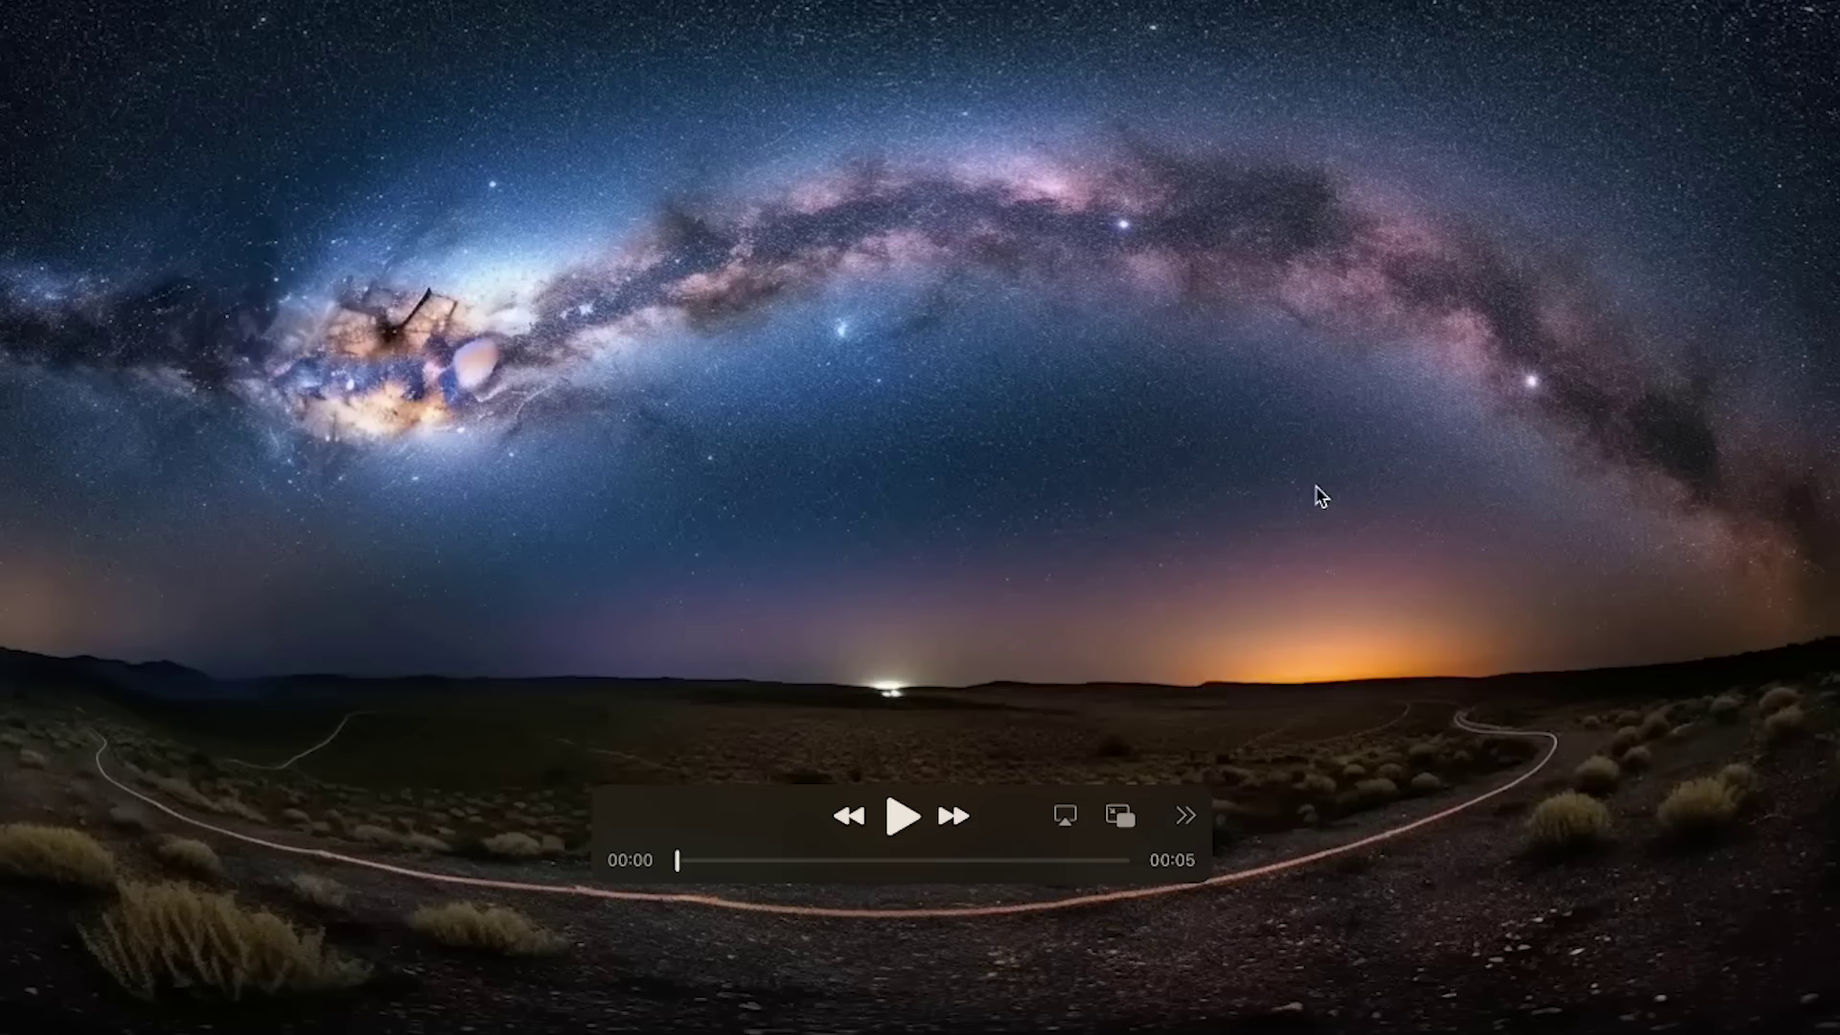
key(space)
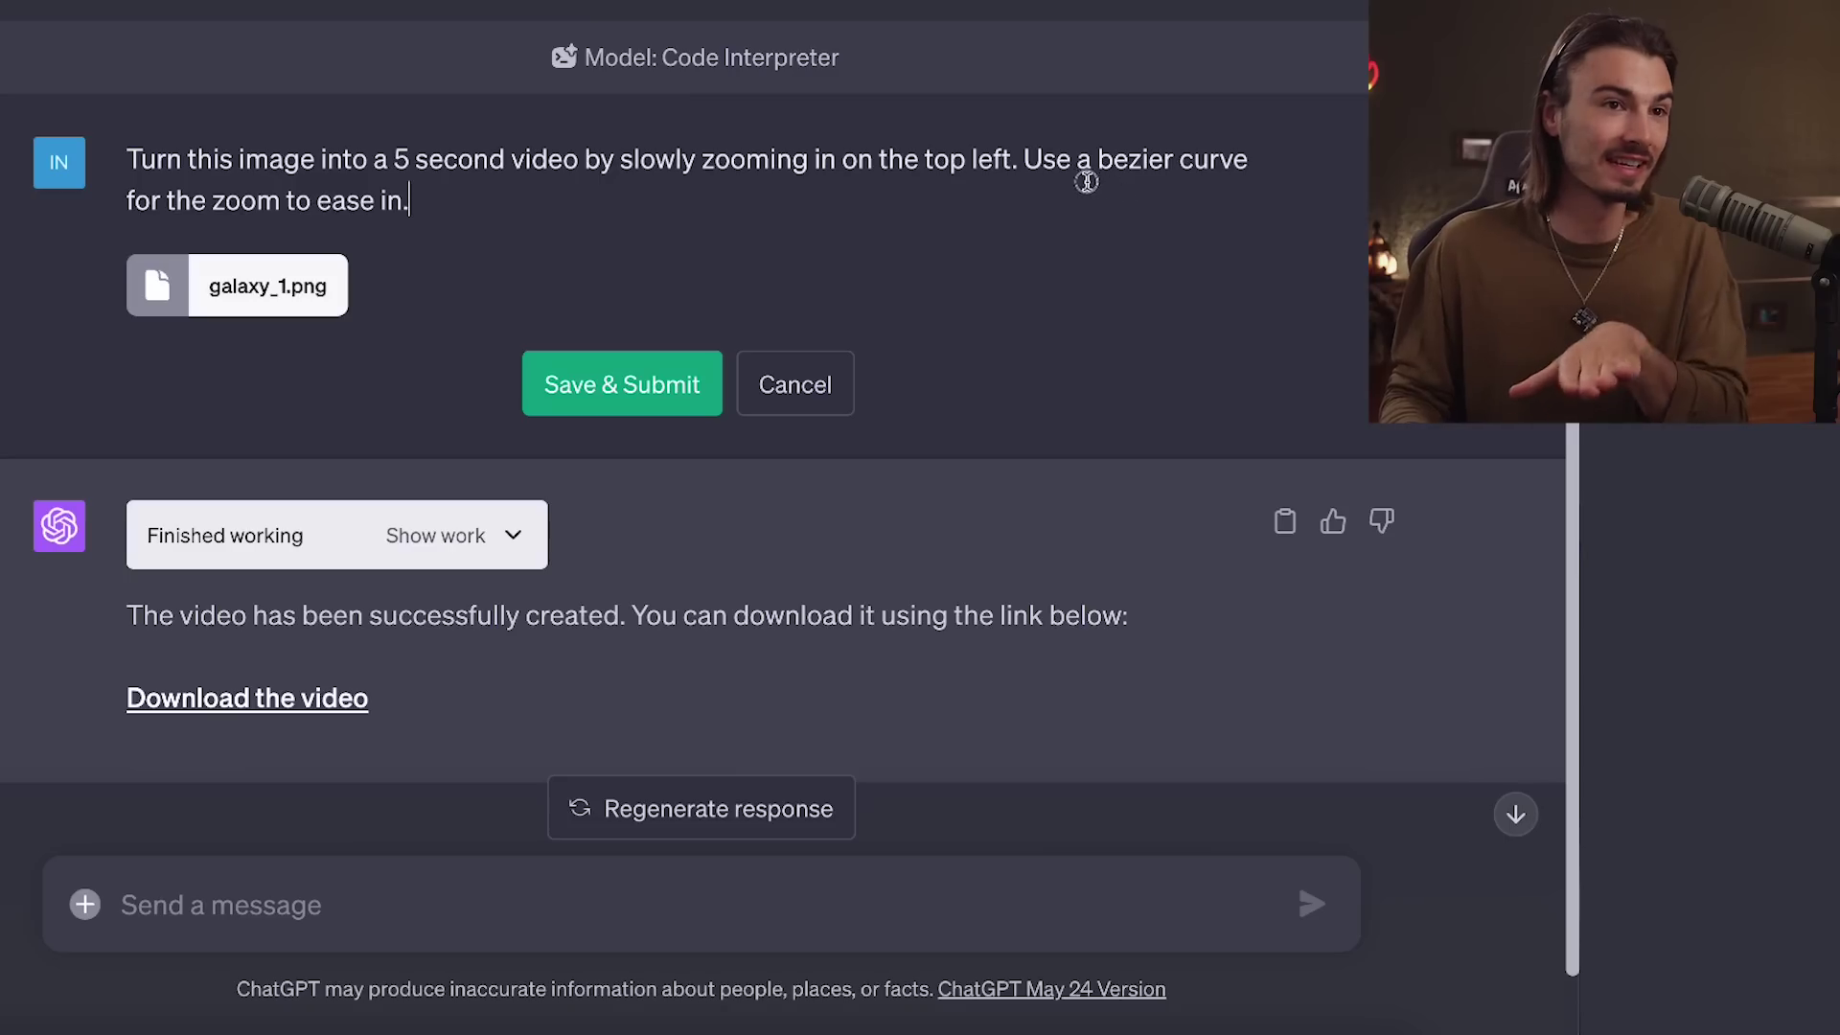
shift+click(1056, 170)
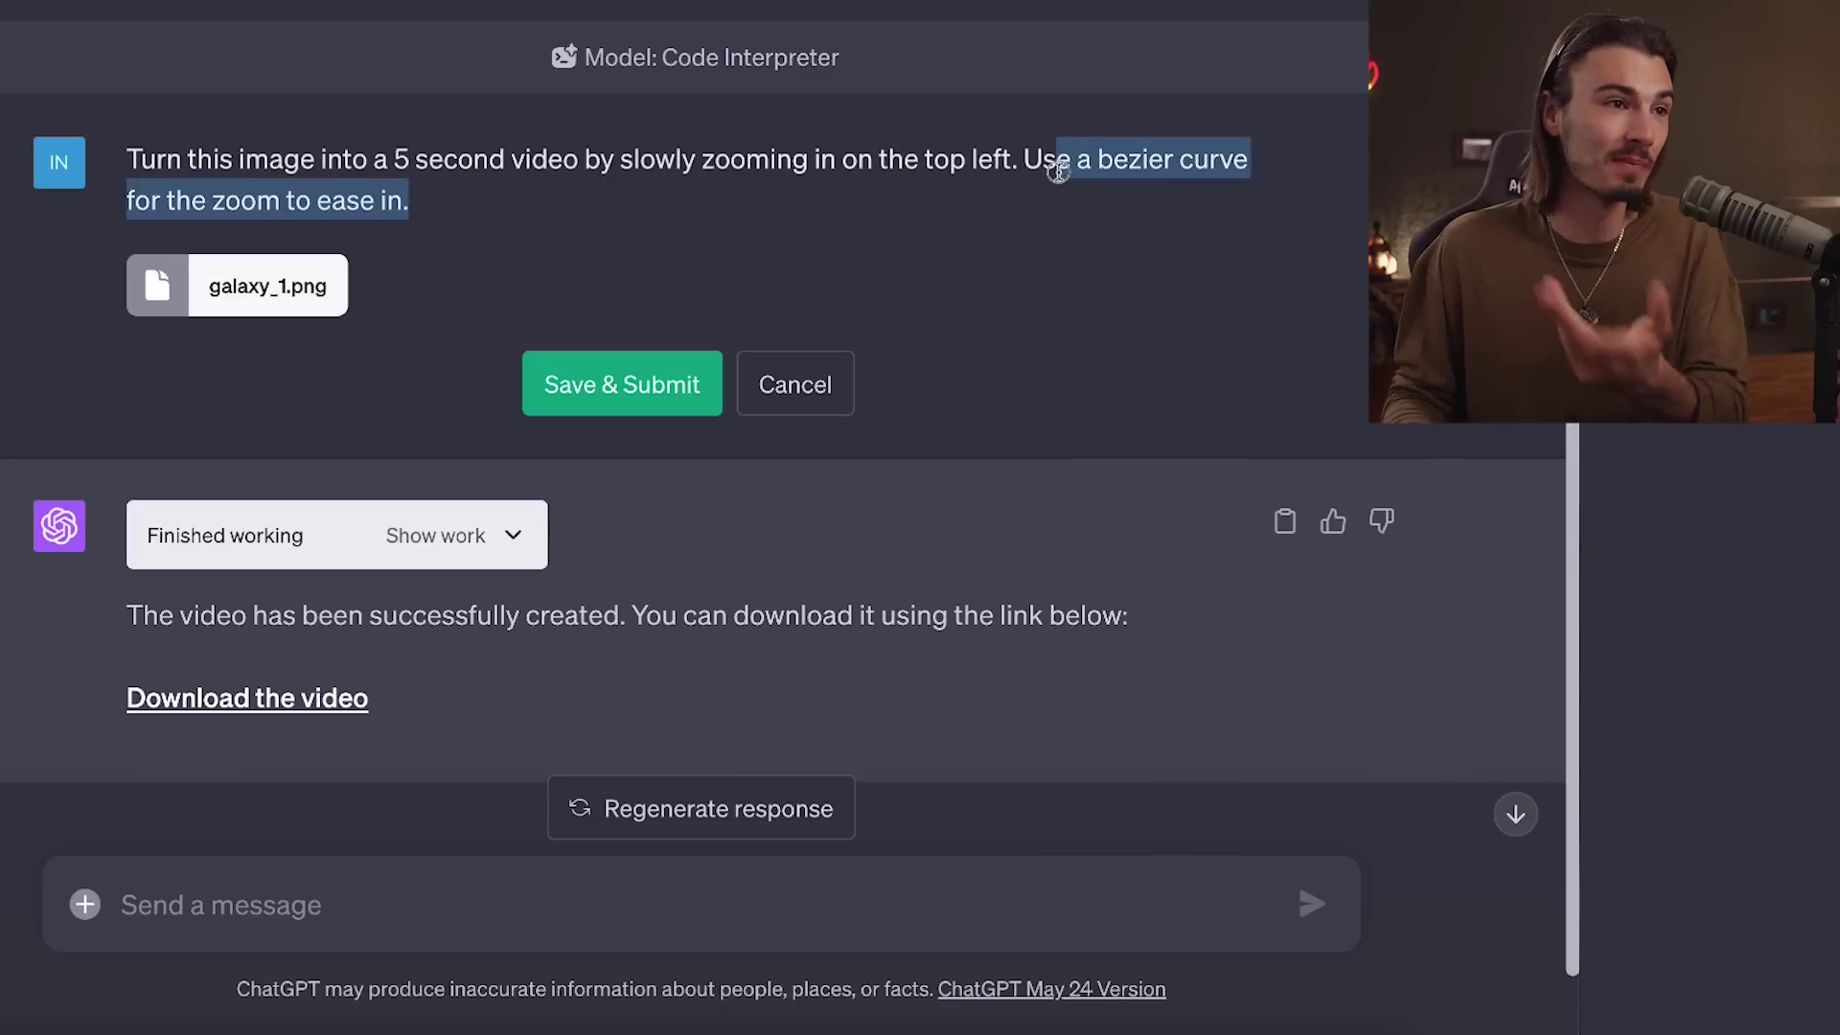
- Submit the bezier ease-in prompt and review the reply's control points and Matplotlib mistake
click(636, 390)
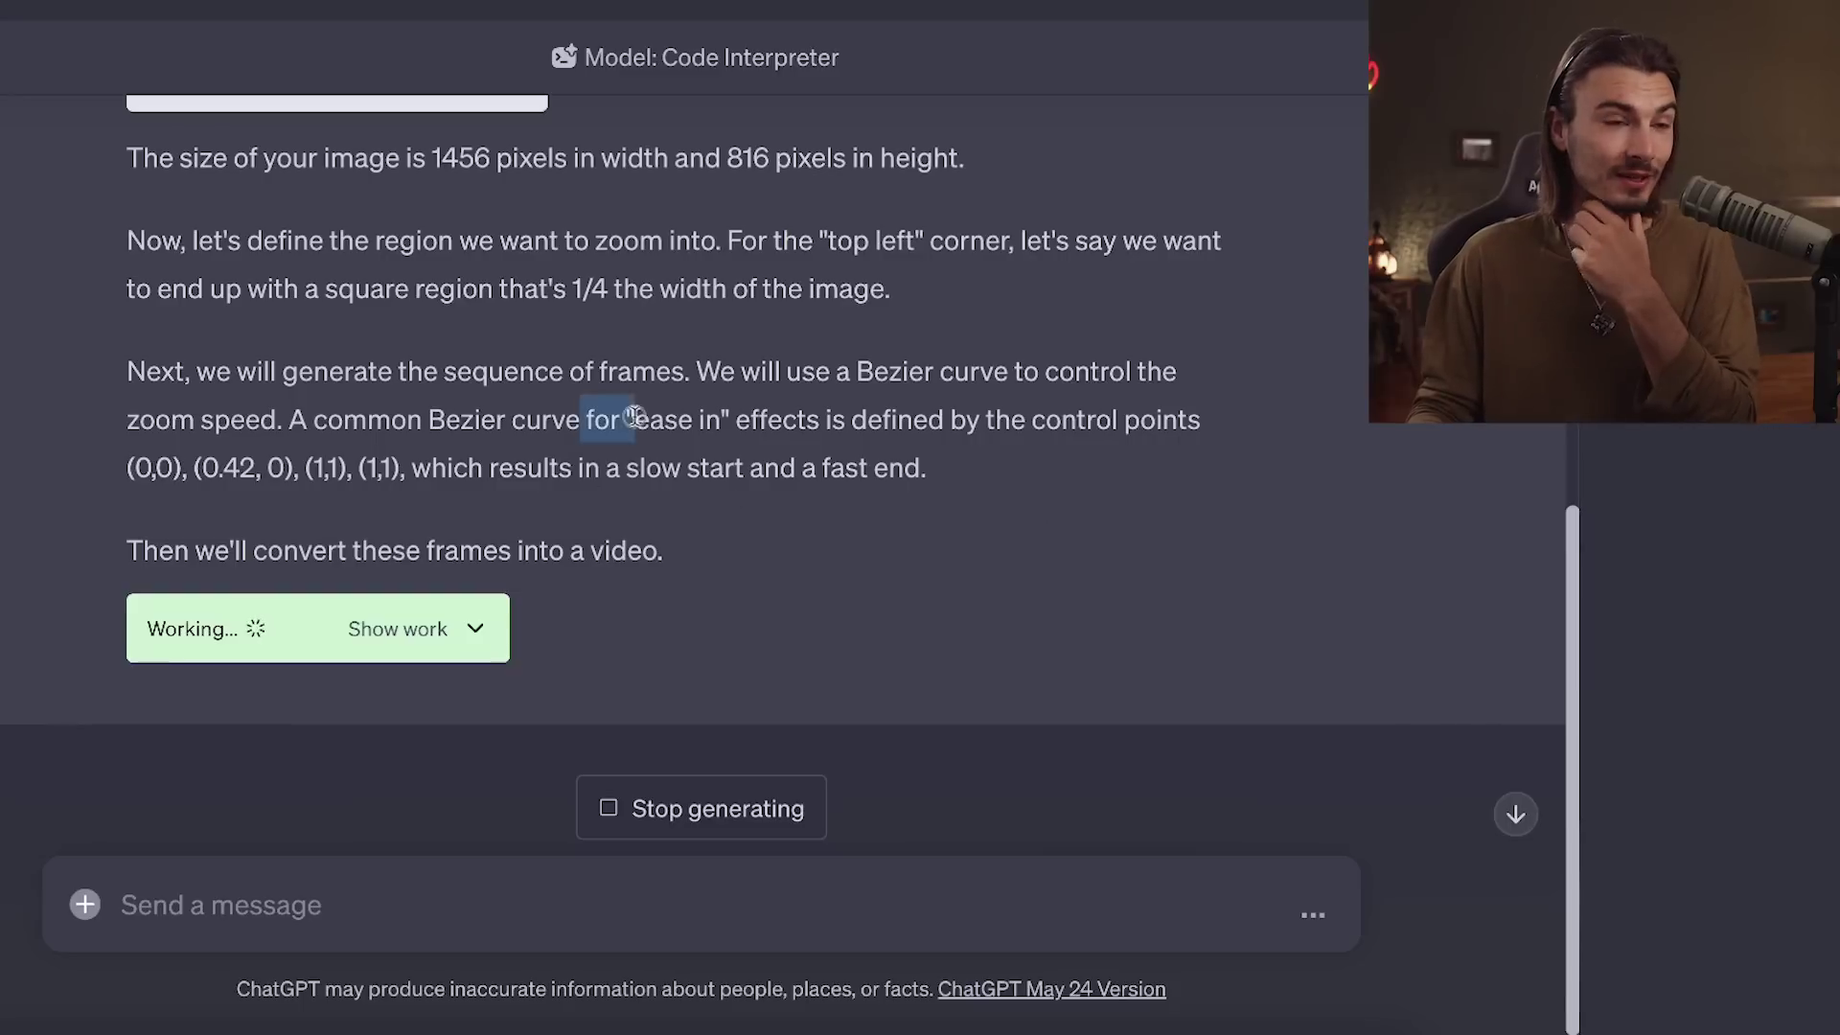
drag(633, 415, 855, 451)
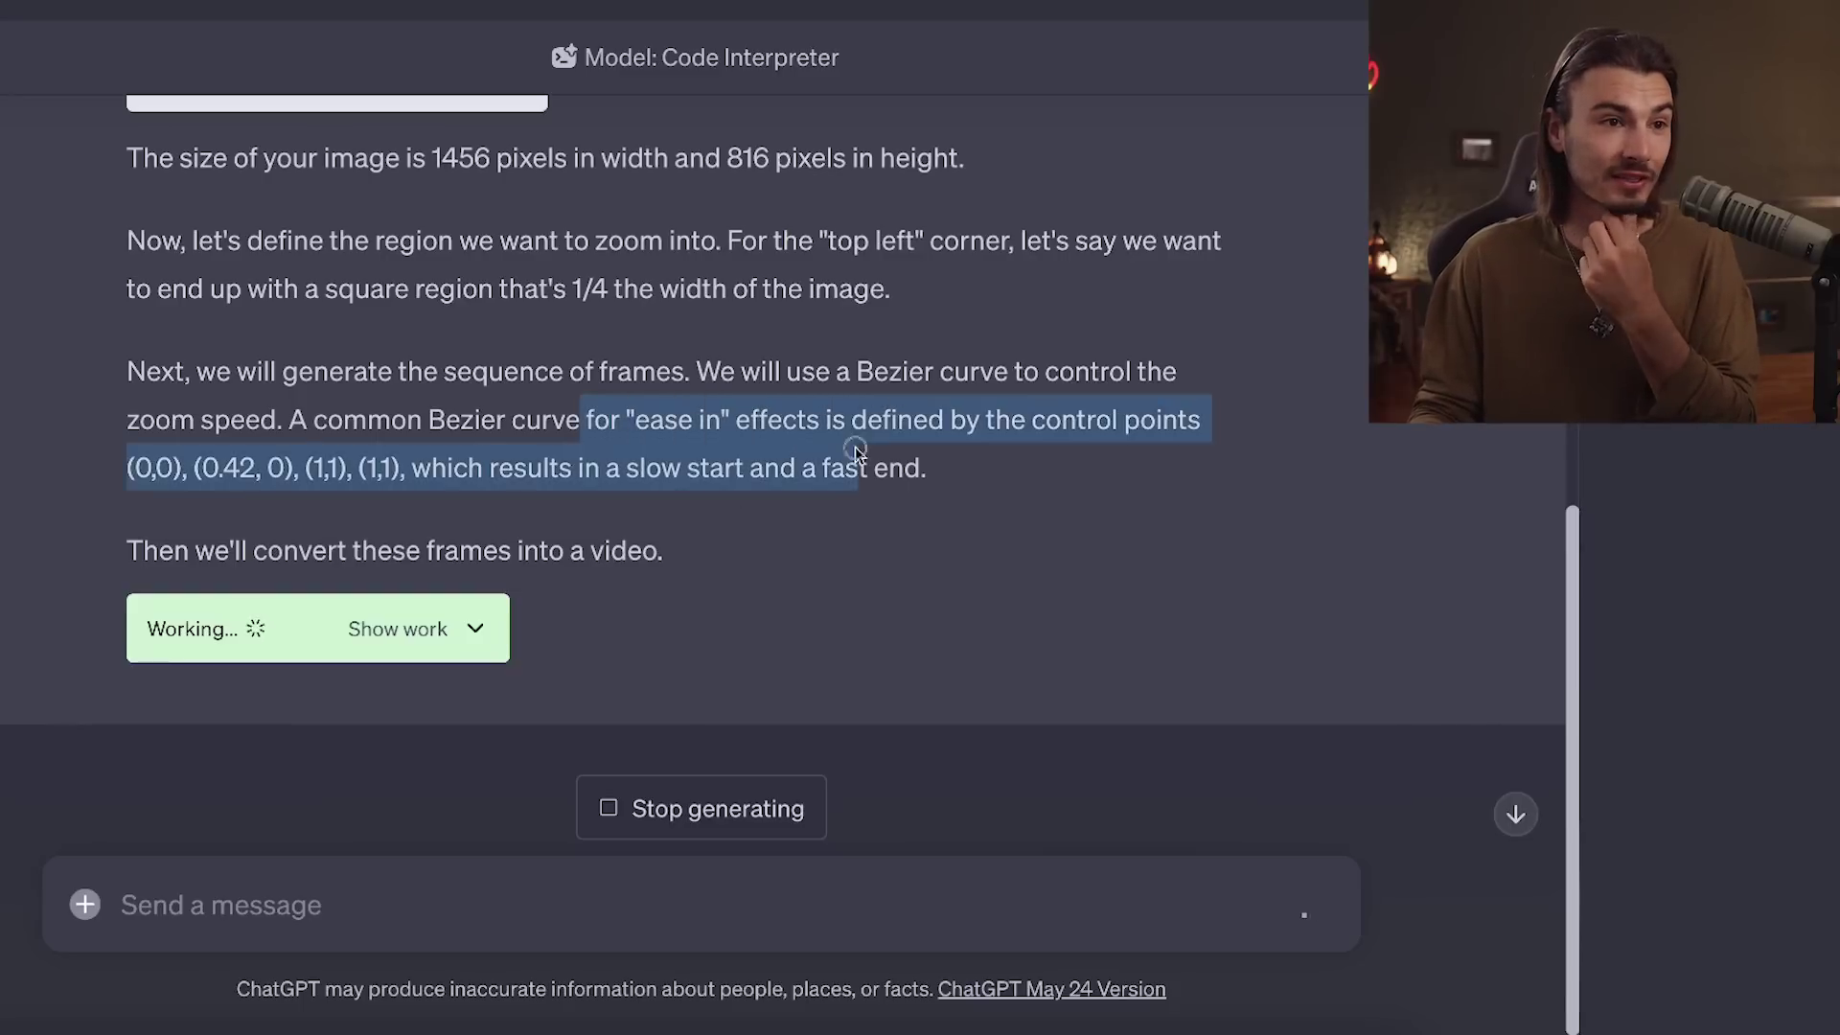
click(954, 473)
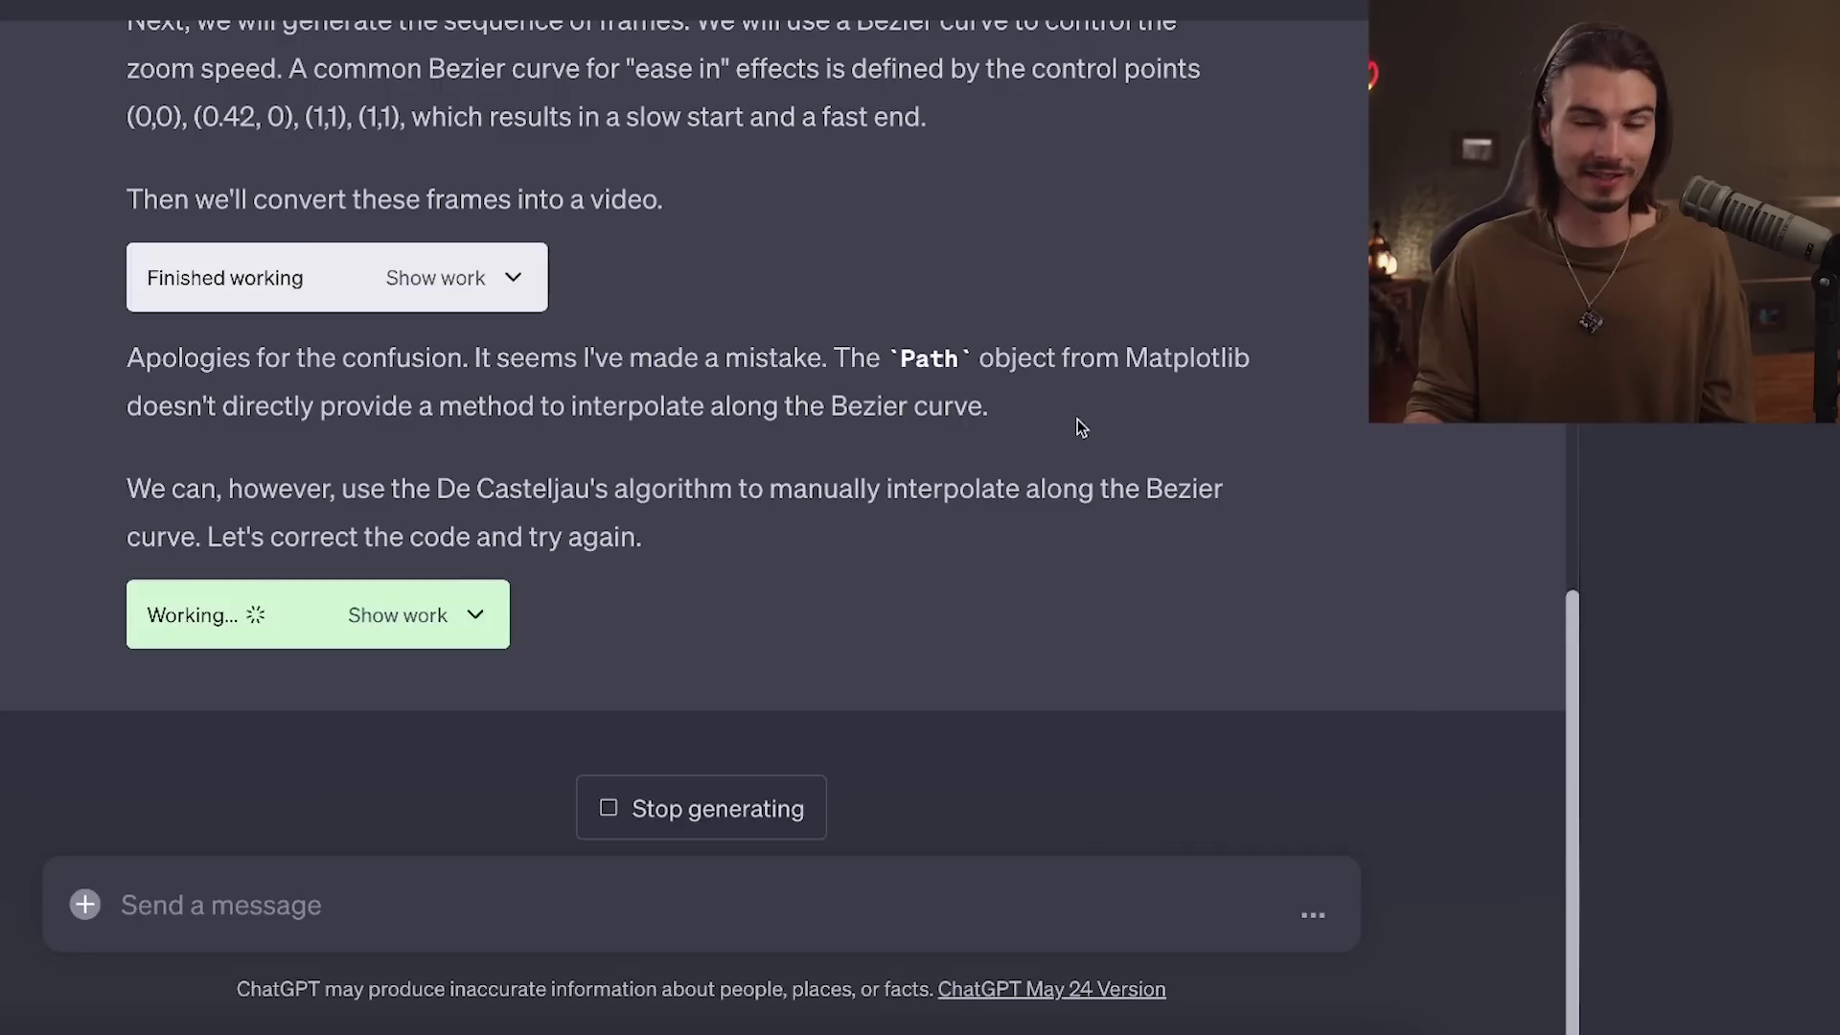
drag(1081, 426, 461, 379)
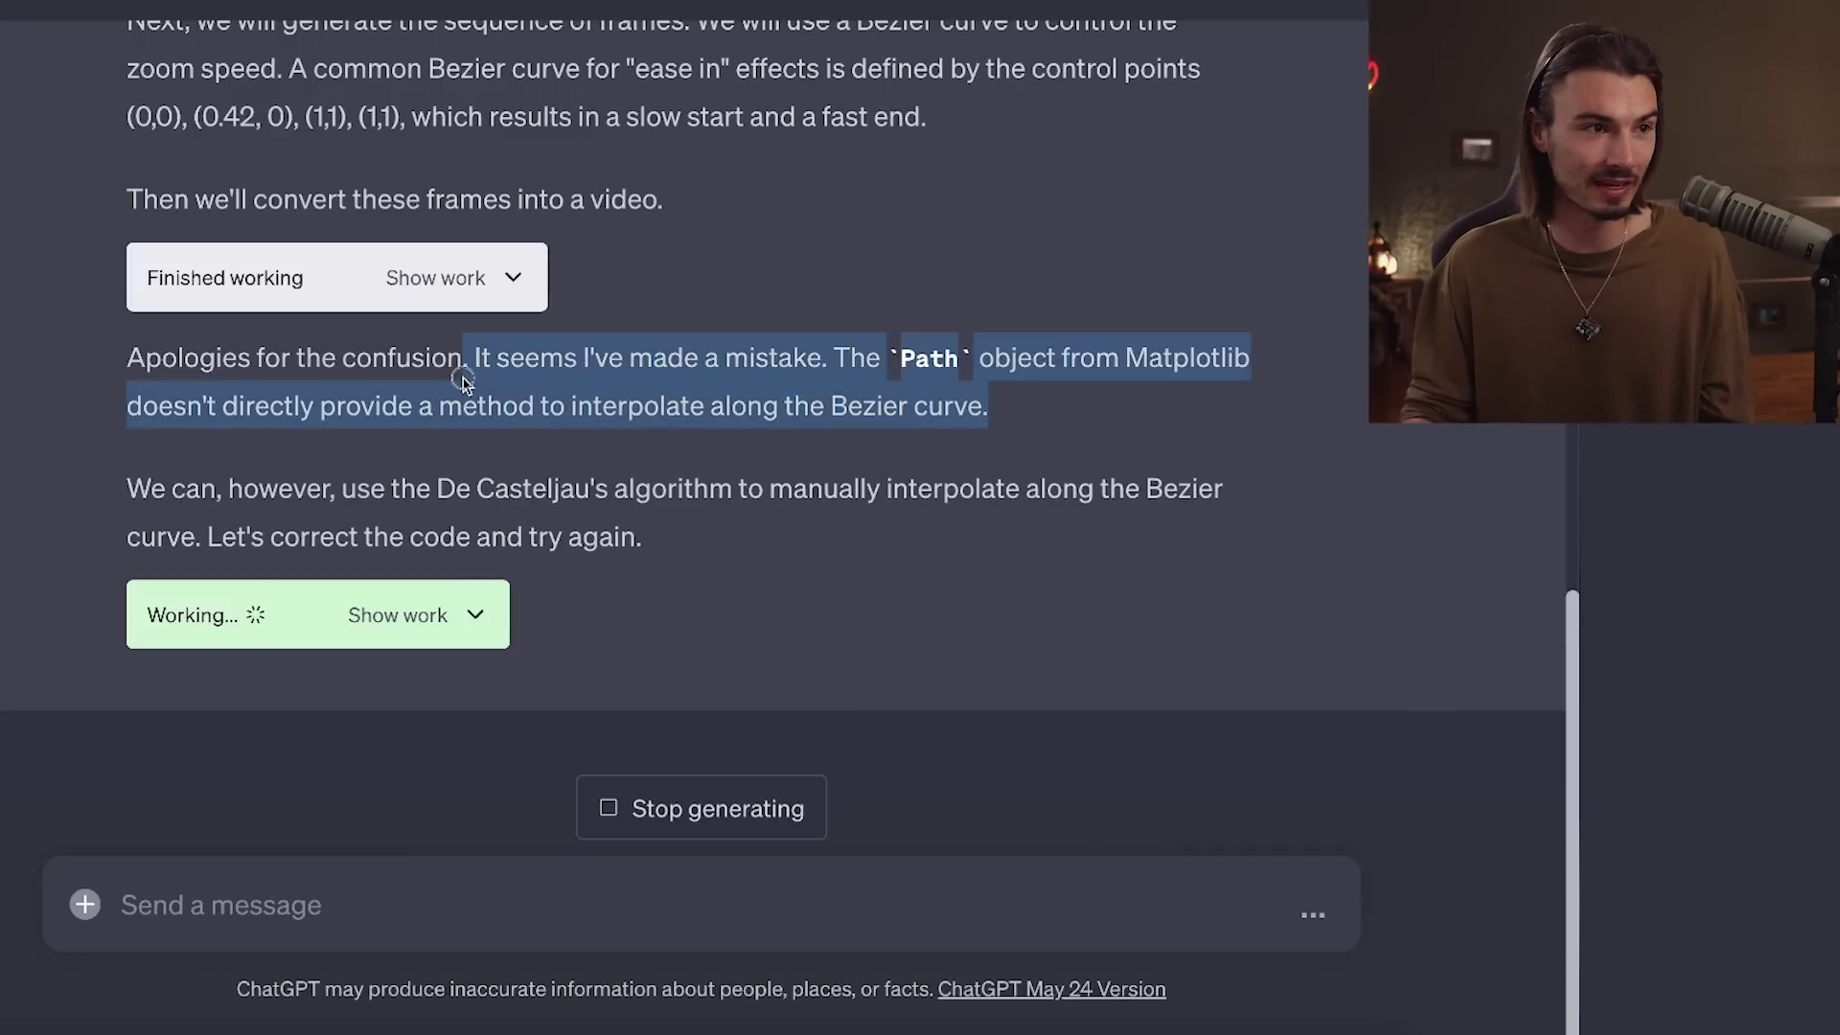
click(461, 380)
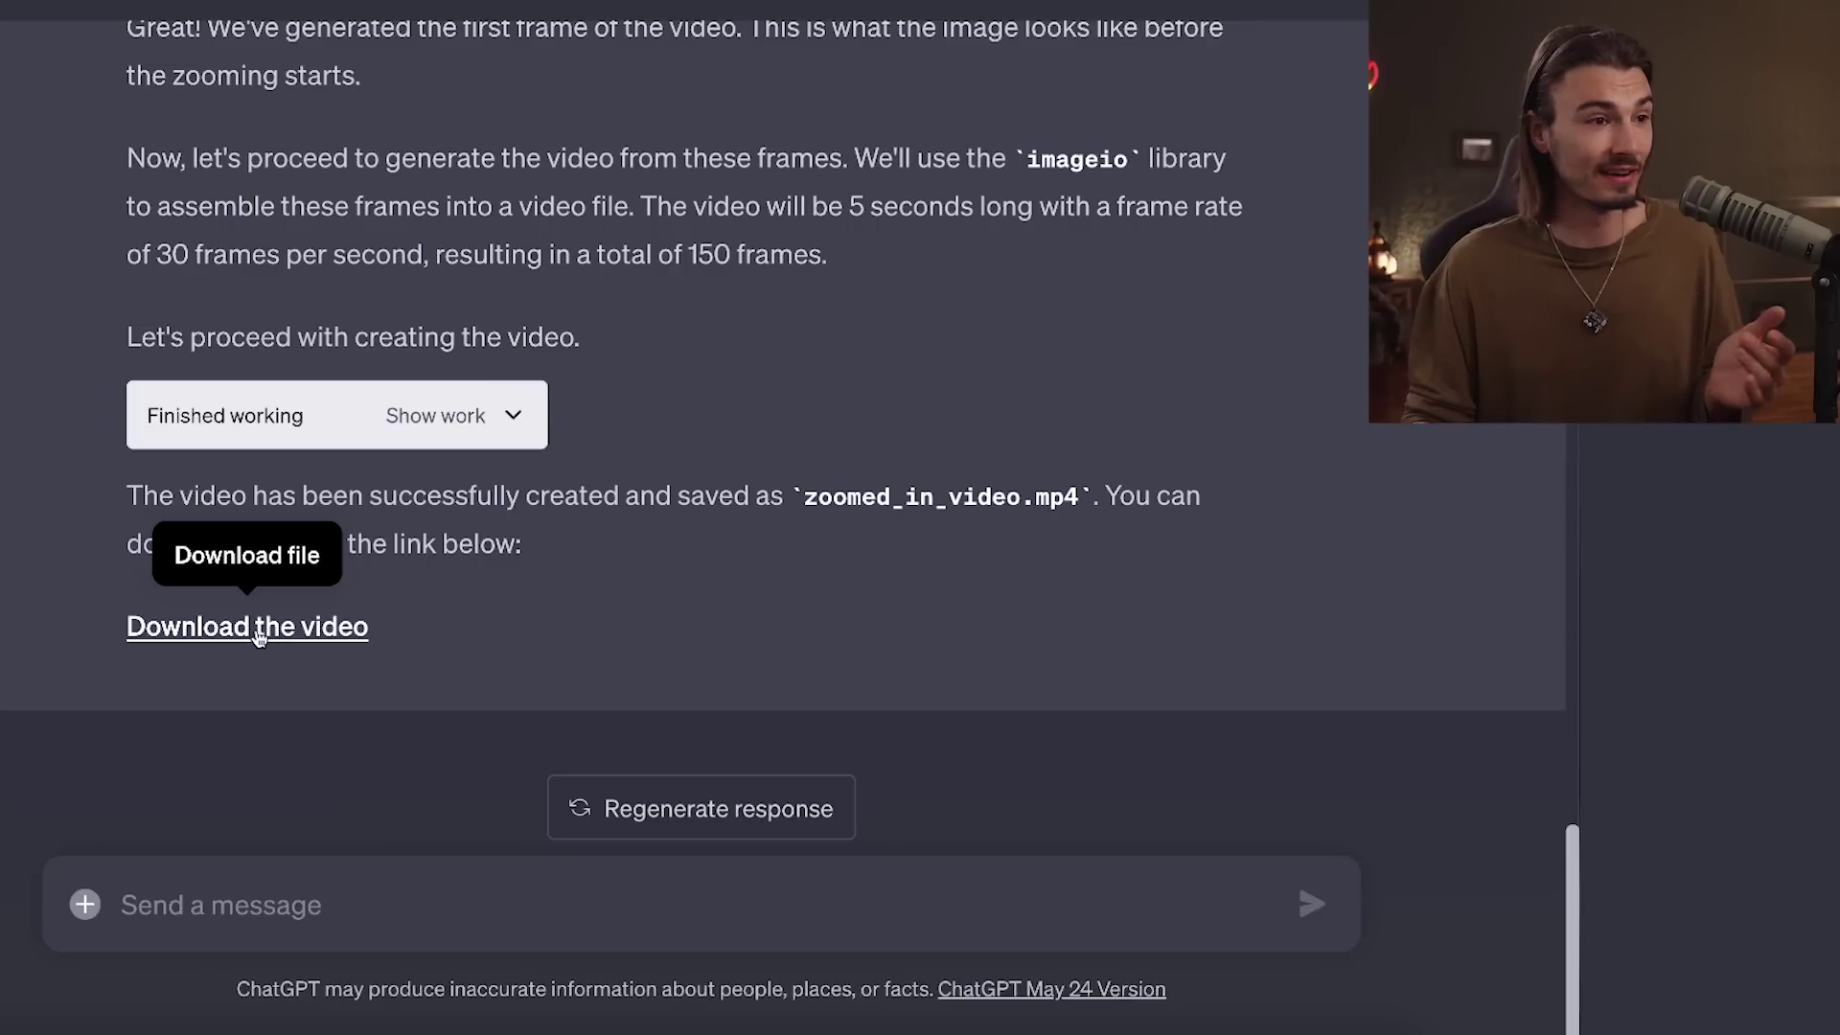
- Download the eased zoom video, view the Matrix letters GIF, and send the falling-letters request
click(251, 626)
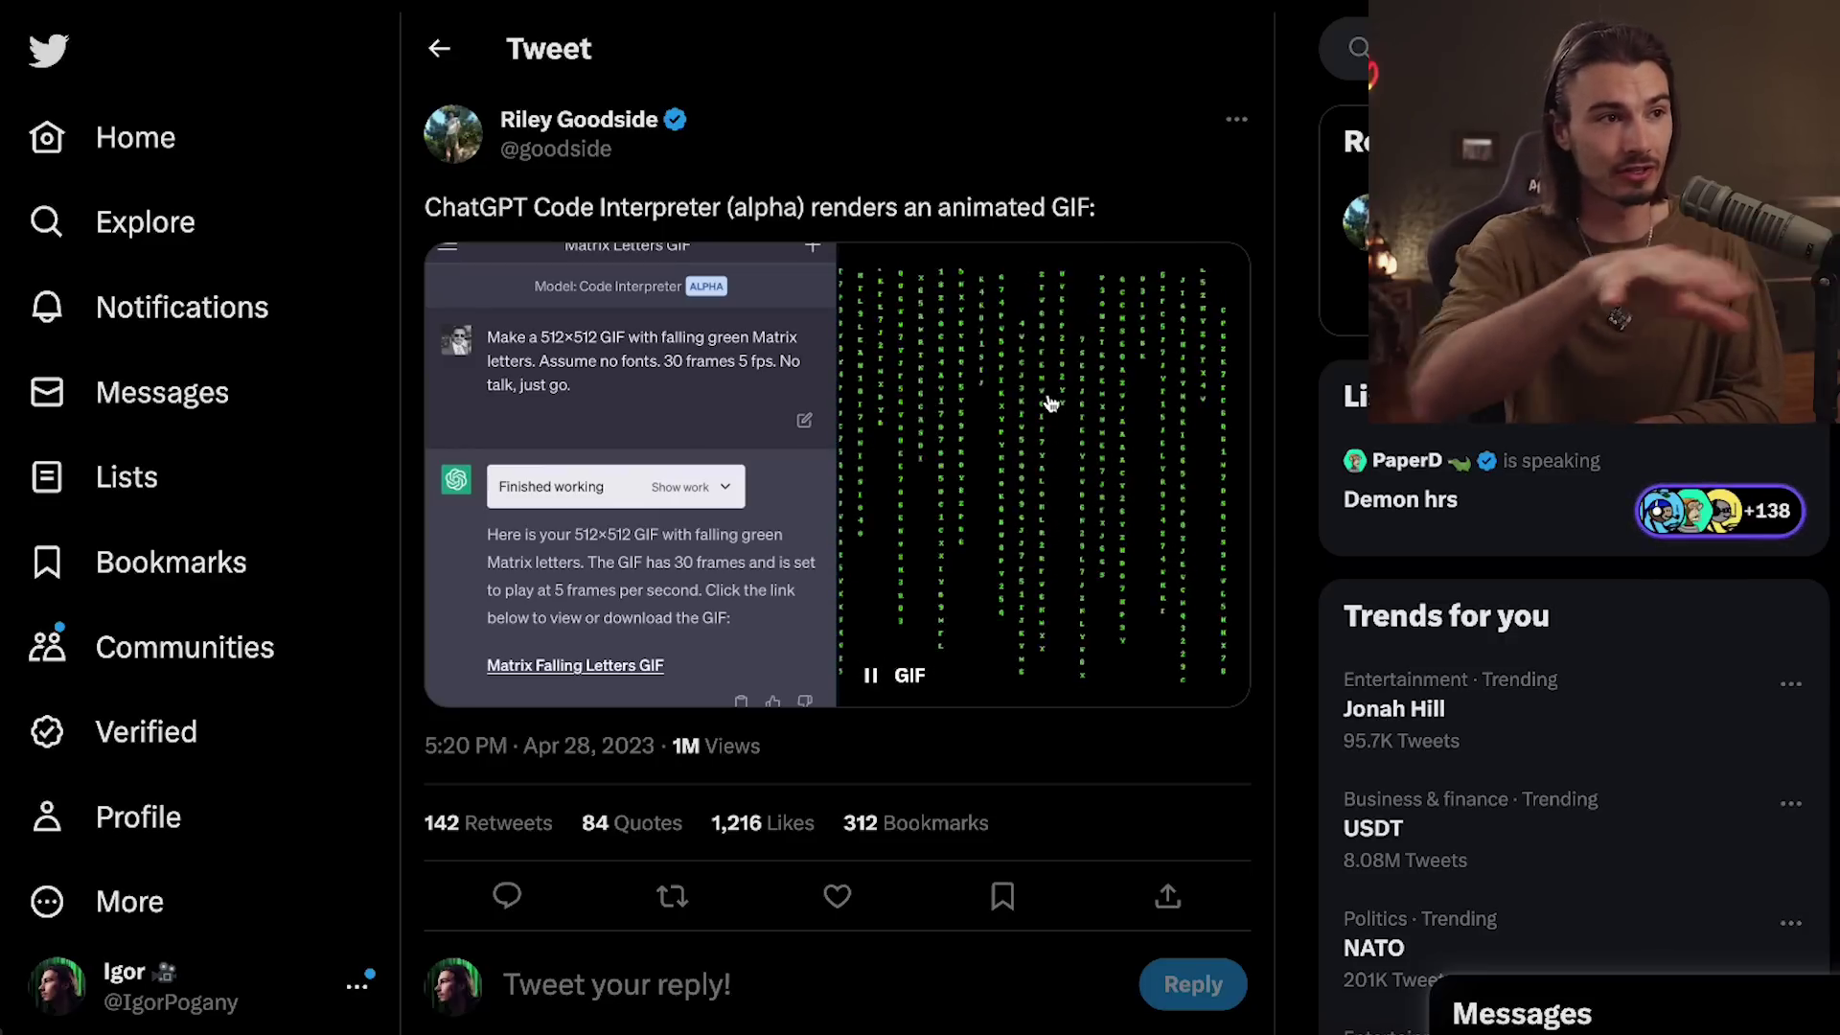
click(1050, 402)
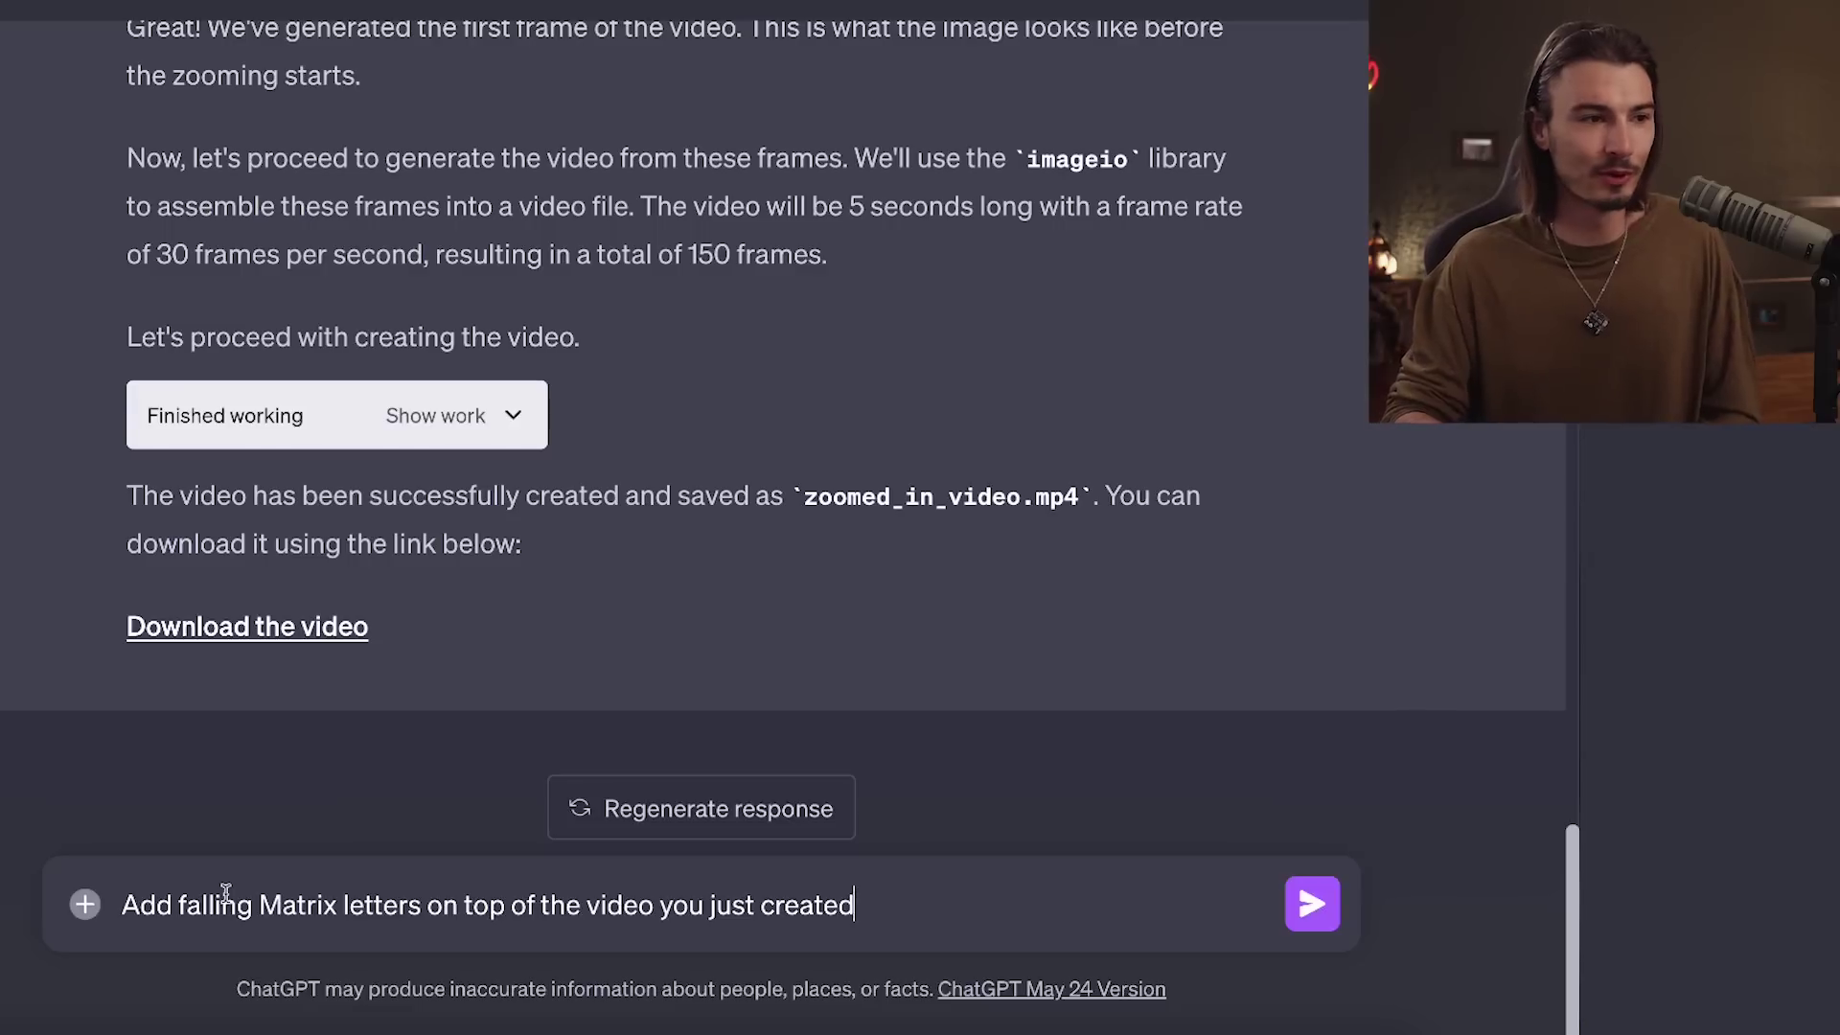
key(Return)
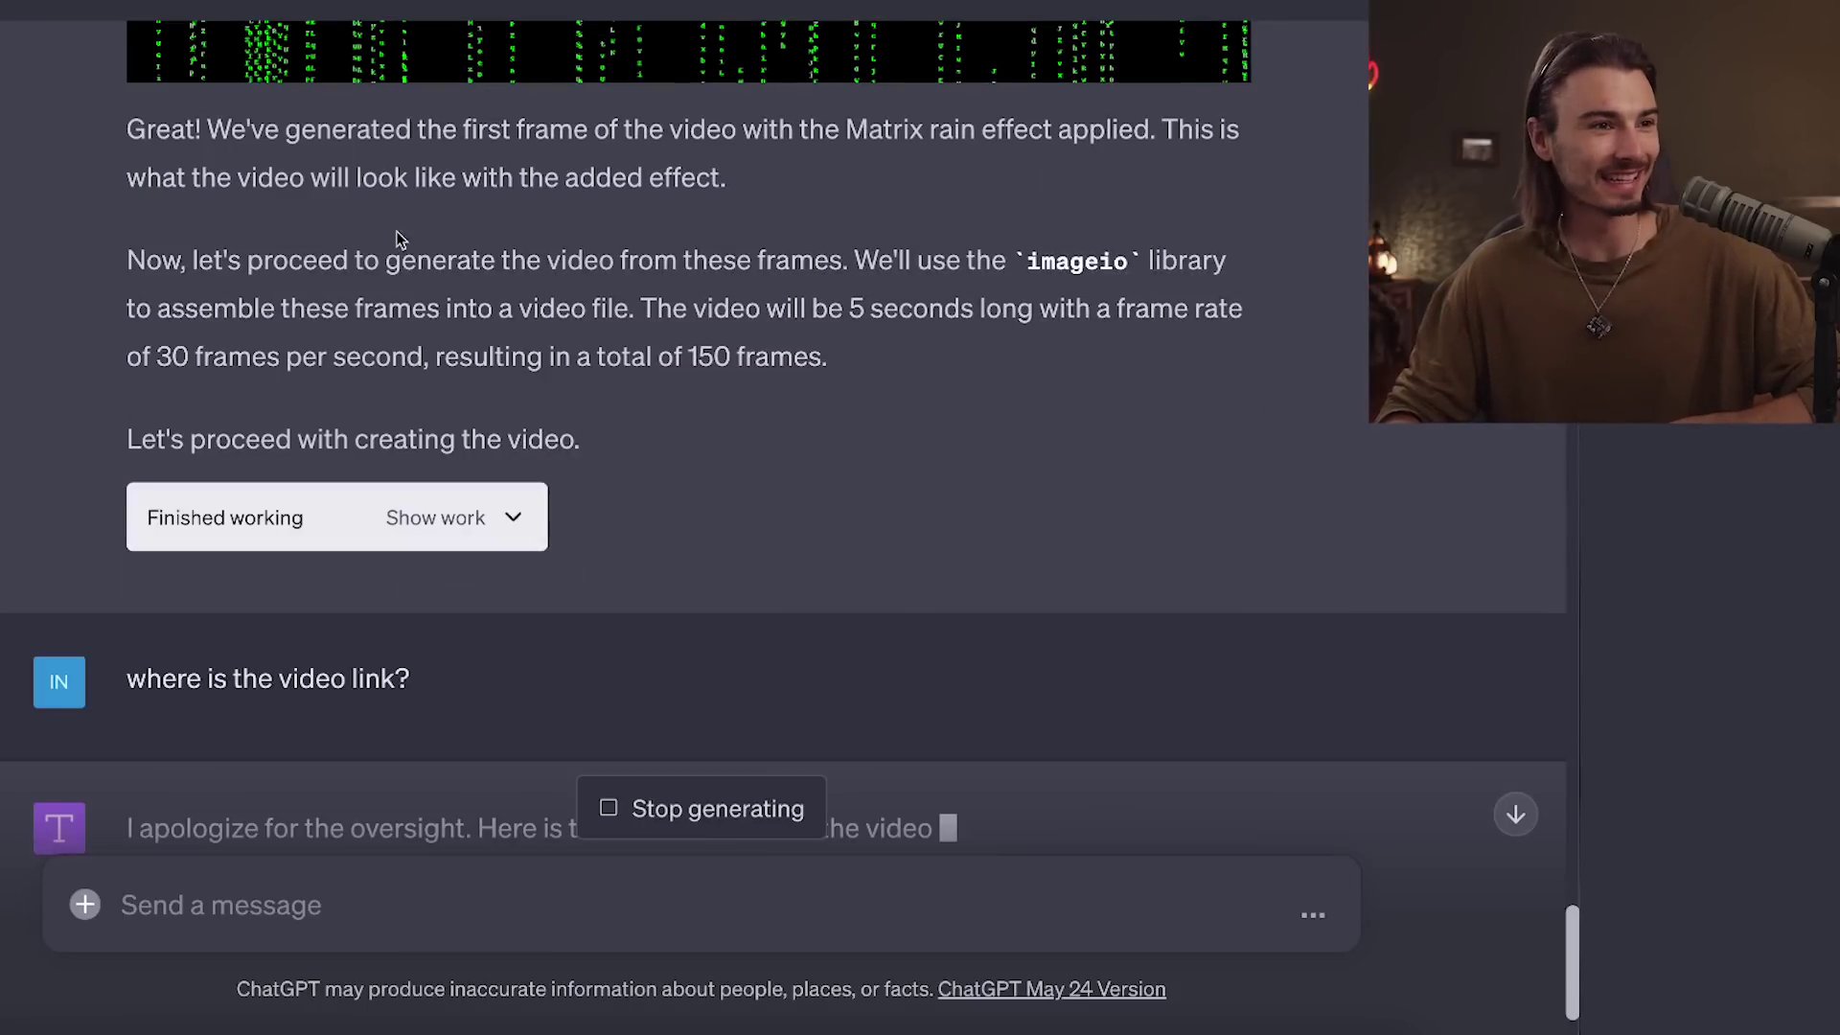
- Review ChatGPT's plan for overlaying falling green Matrix letters on the galaxy video
drag(247, 230, 900, 452)
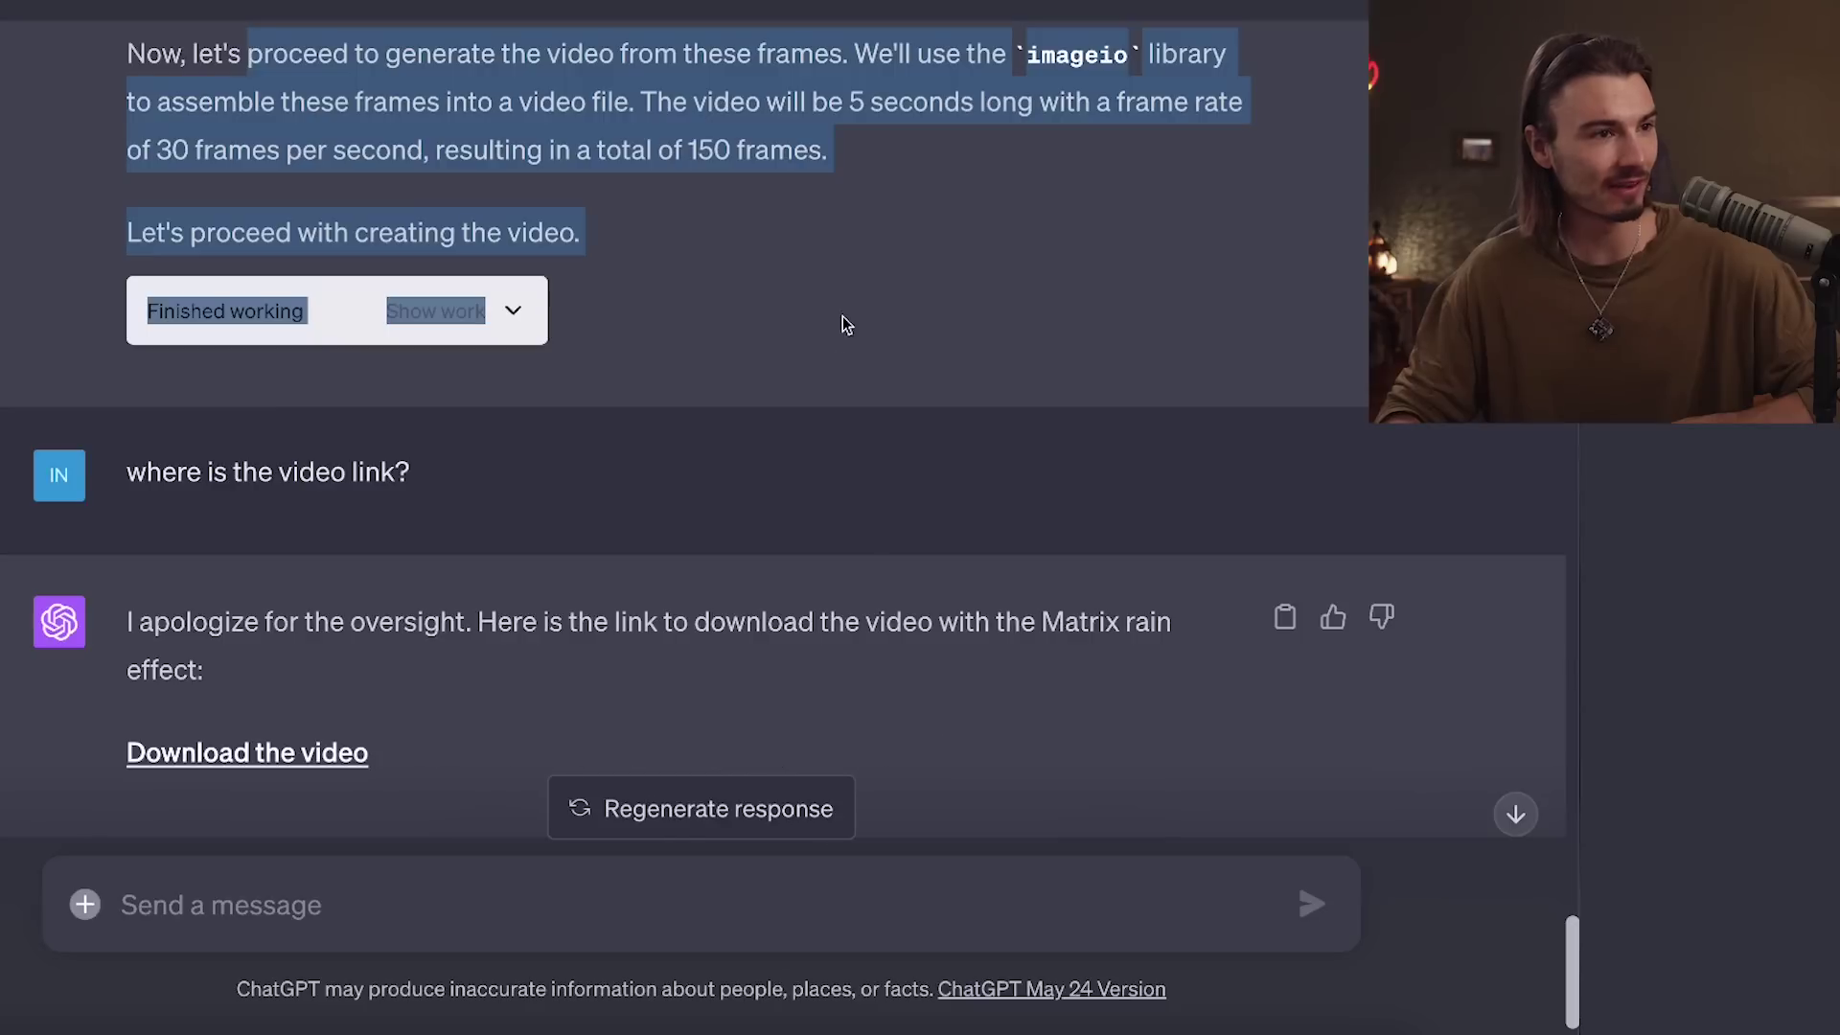
click(843, 319)
scroll(479, 397, down, 2)
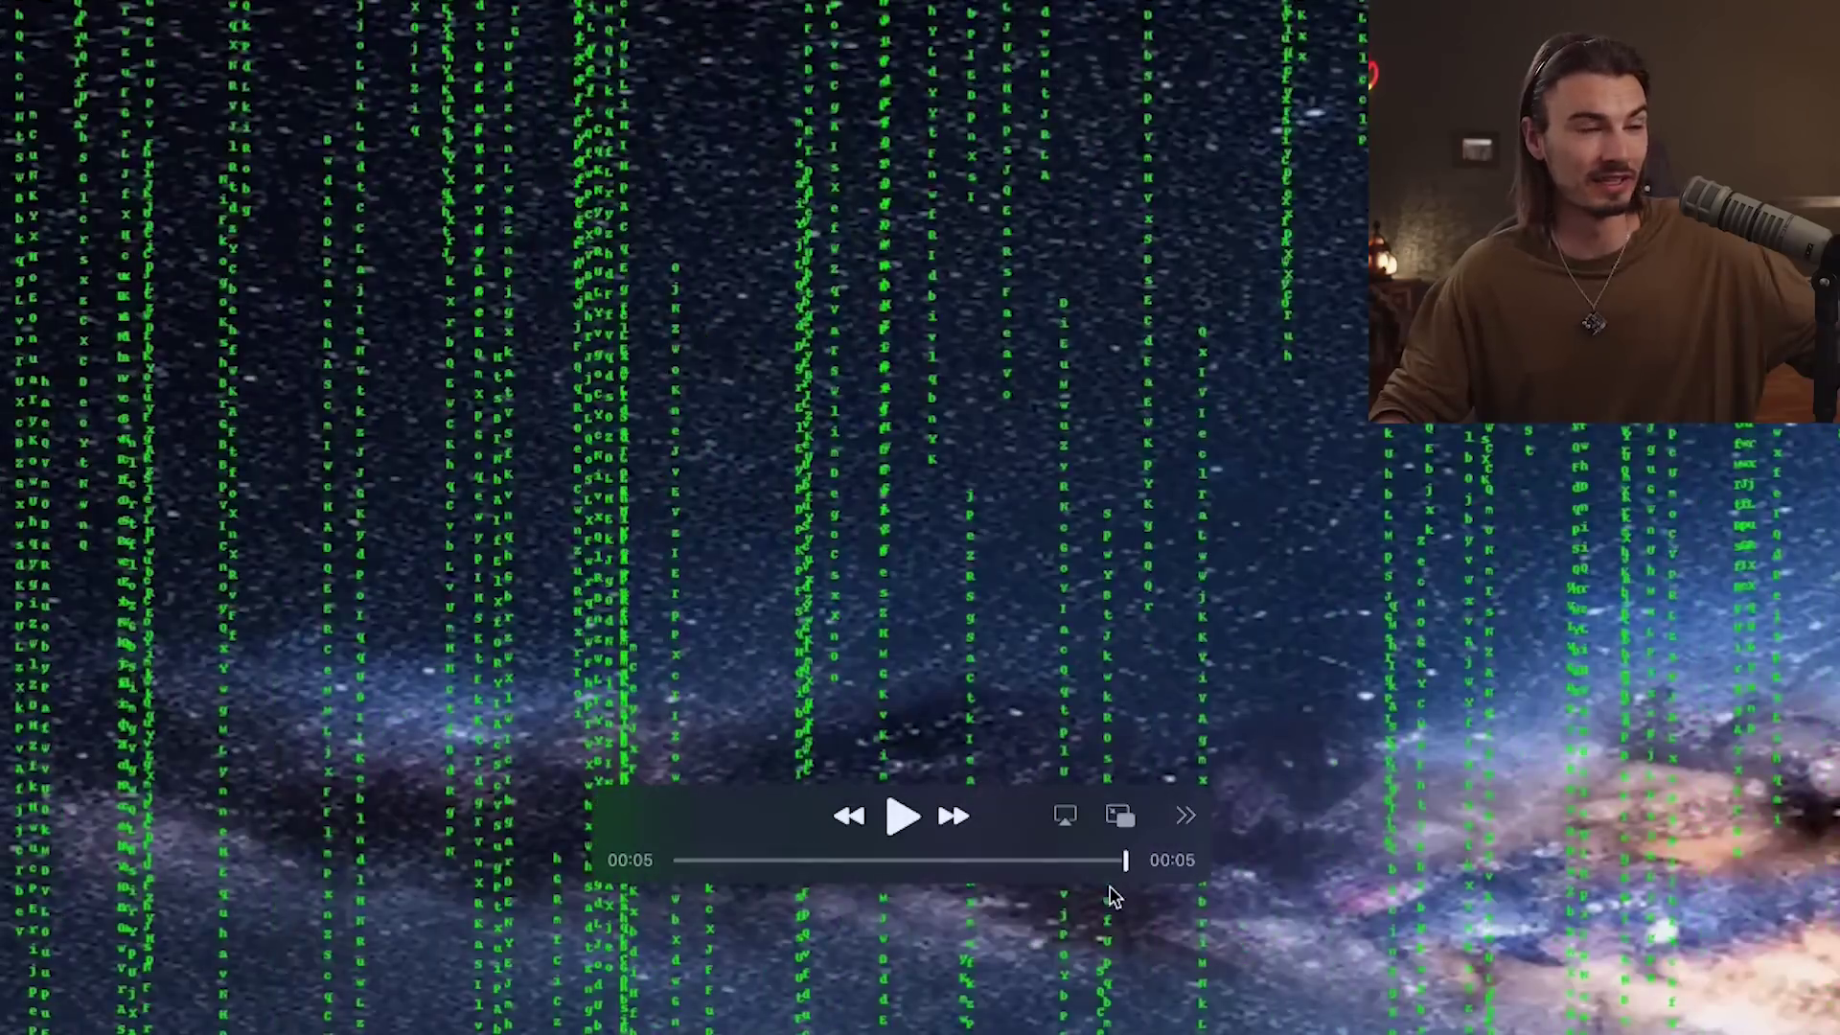
- Rewind the Matrix-letter galaxy video from 00:05 back to about 00:02
drag(769, 861, 945, 862)
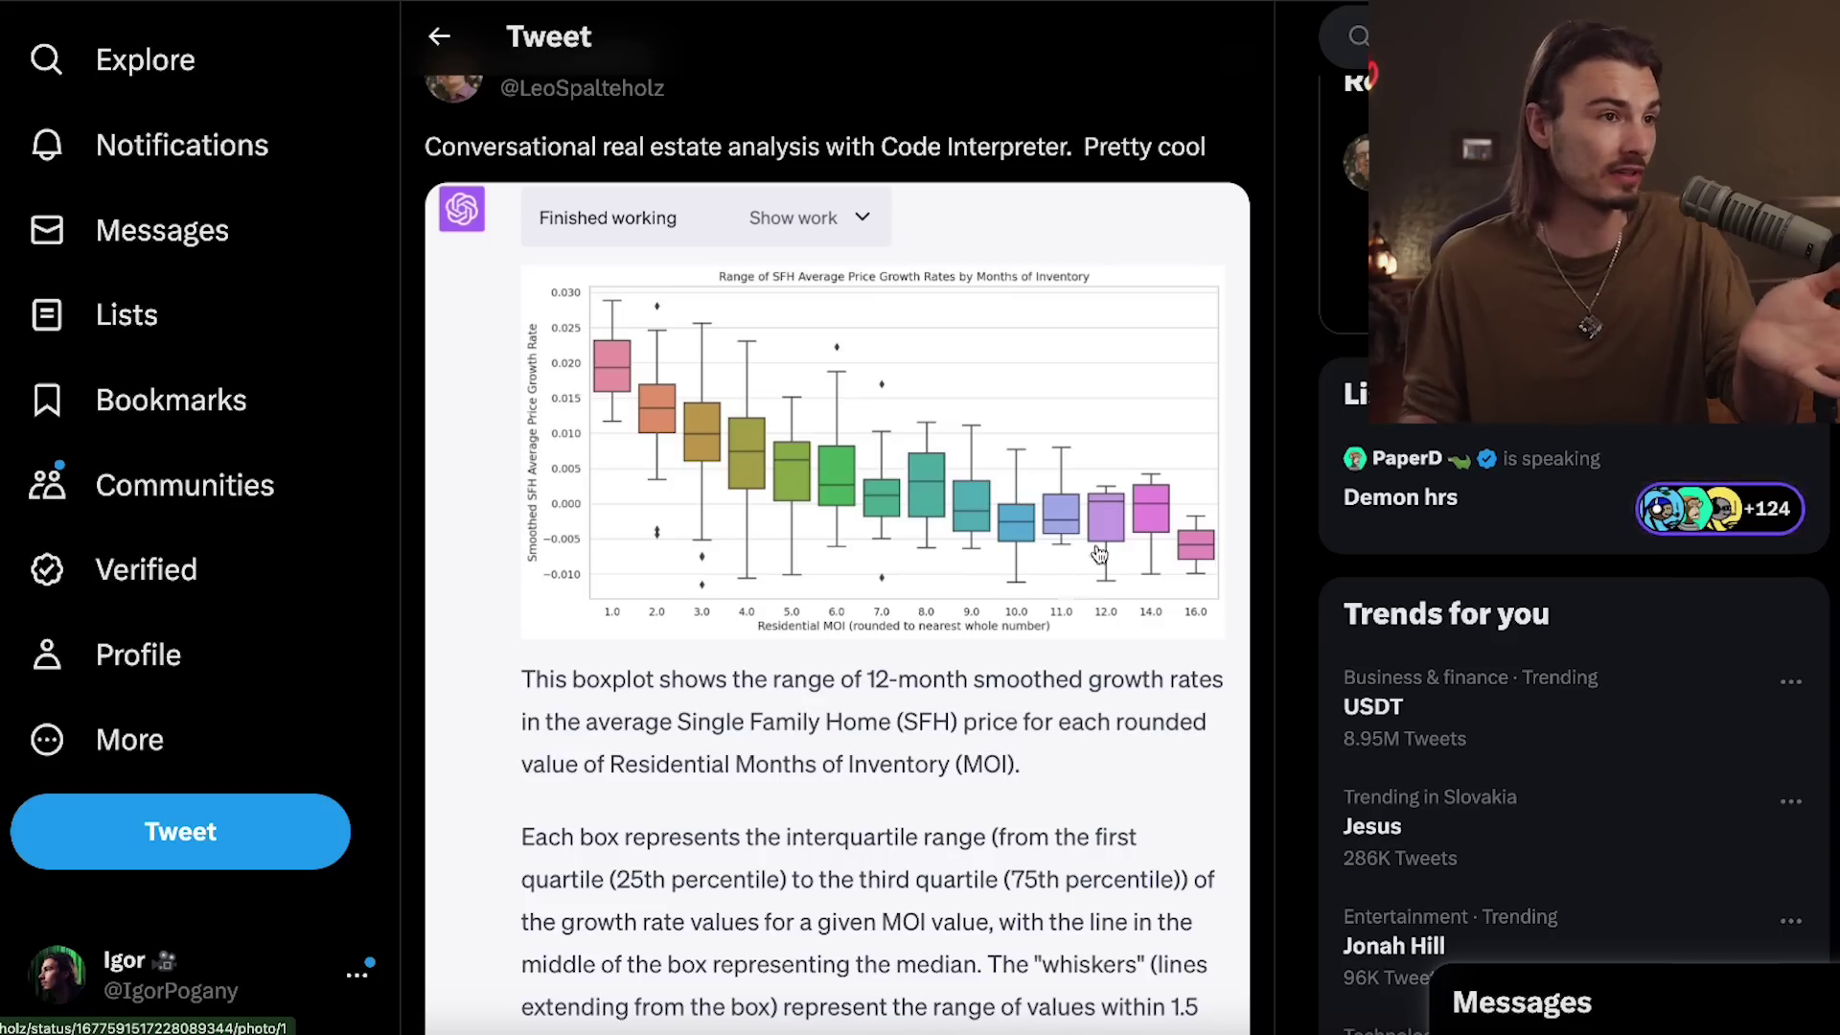
- Enlarge the tweet's boxplot of SFH price growth by inventory months
click(1099, 553)
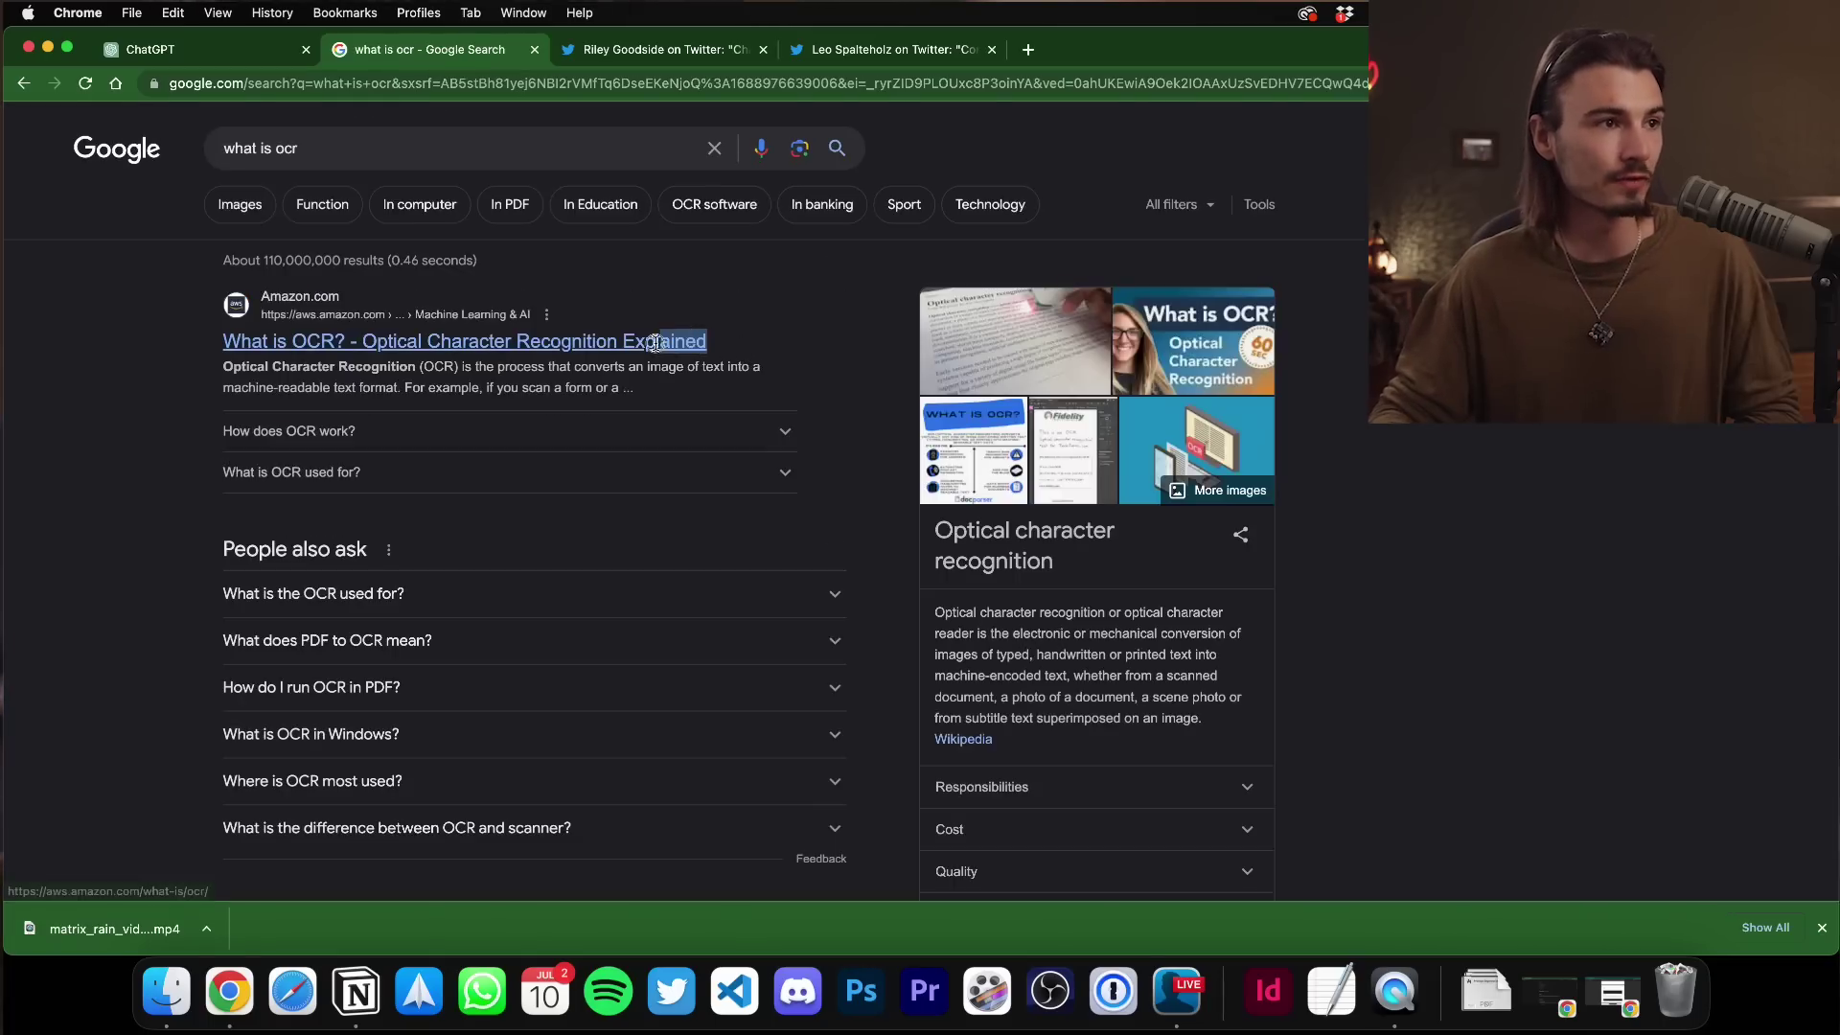
- Highlight the 'Optical Character Recognition Explained' result title among the 'ocr' results
drag(655, 343, 372, 344)
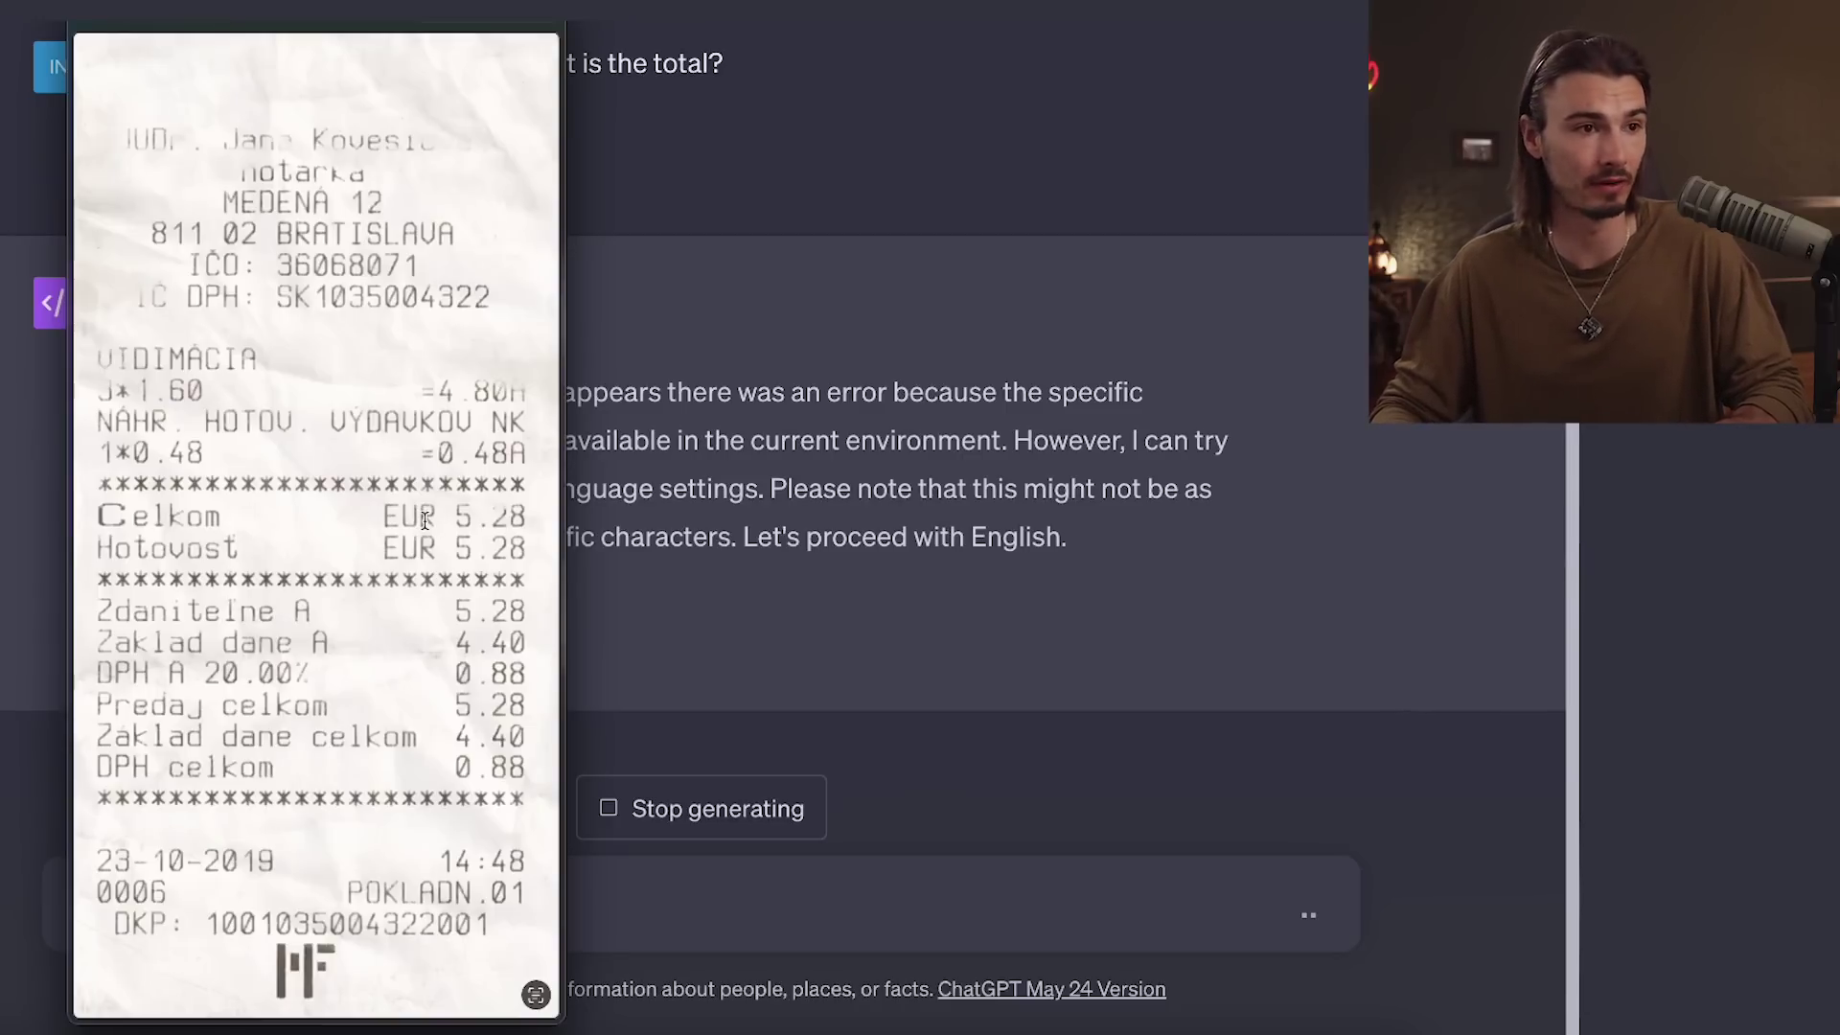
- Close the enlarged receipt and review the reply's candidate totals of 28 or 228 euros
click(566, 380)
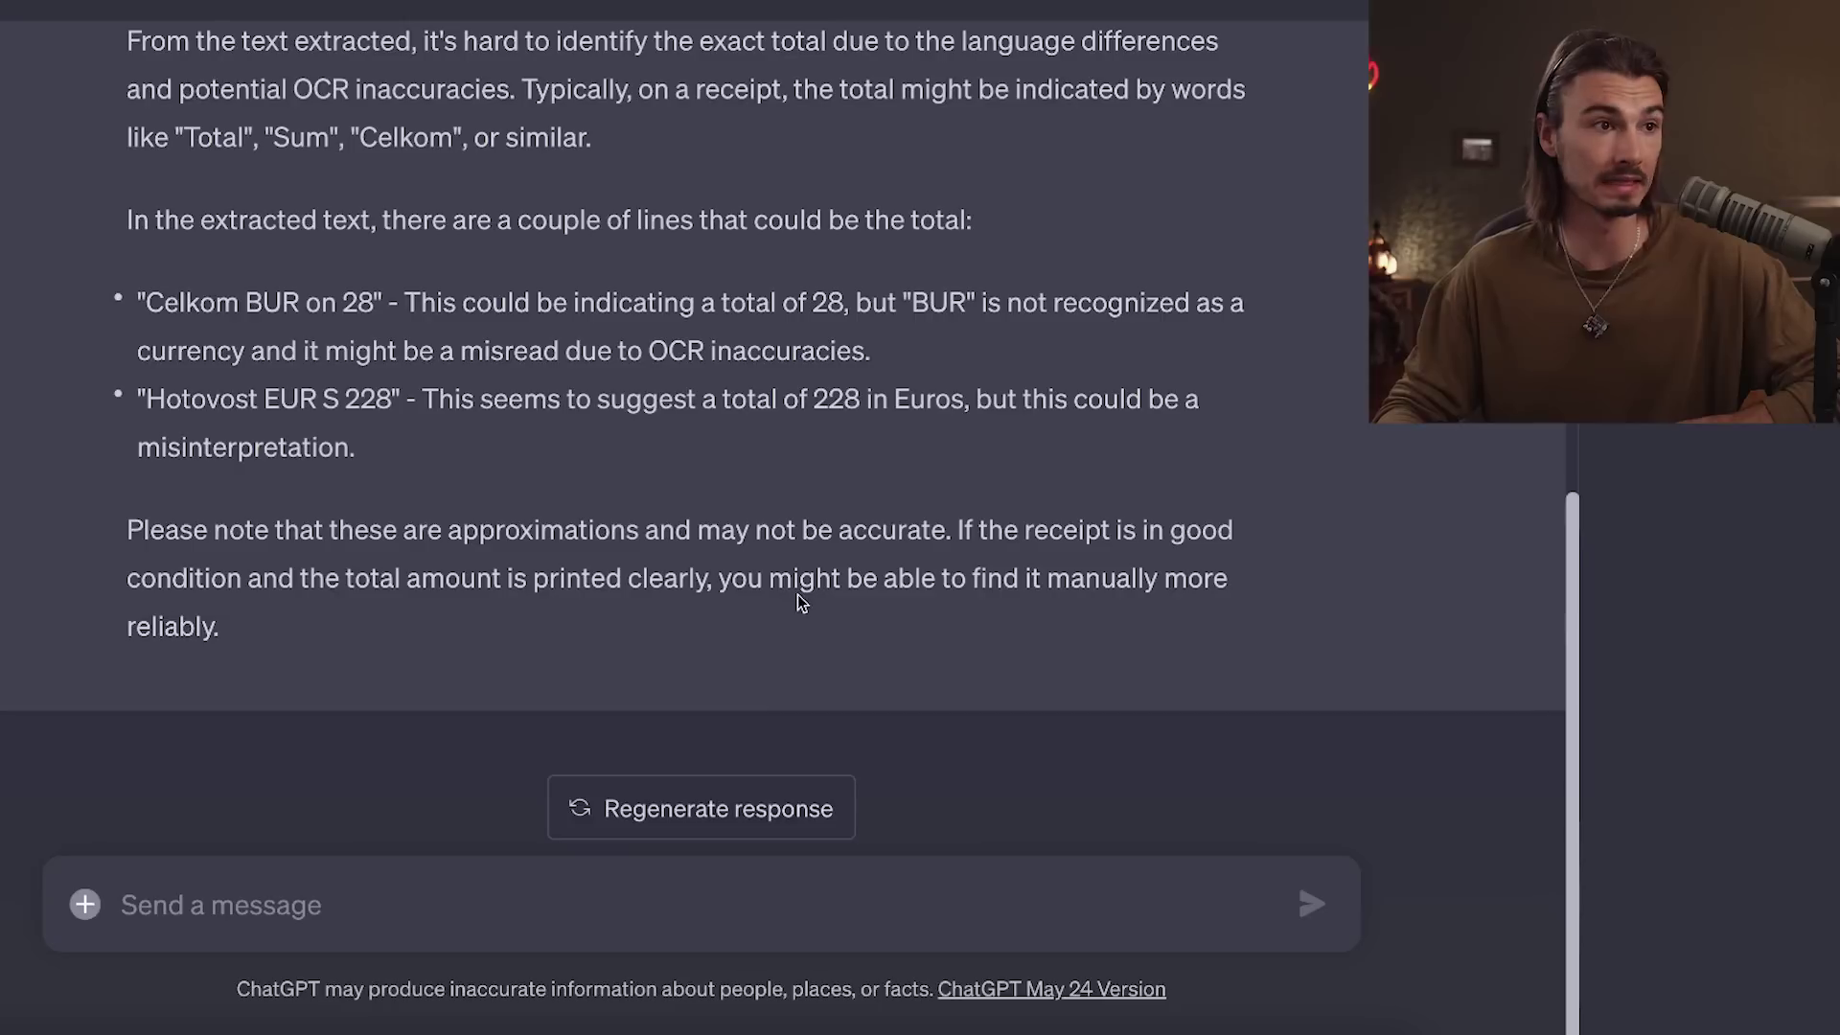
scroll(616, 533, up, 4)
drag(246, 427, 1121, 721)
scroll(1121, 720, down, 1)
click(799, 606)
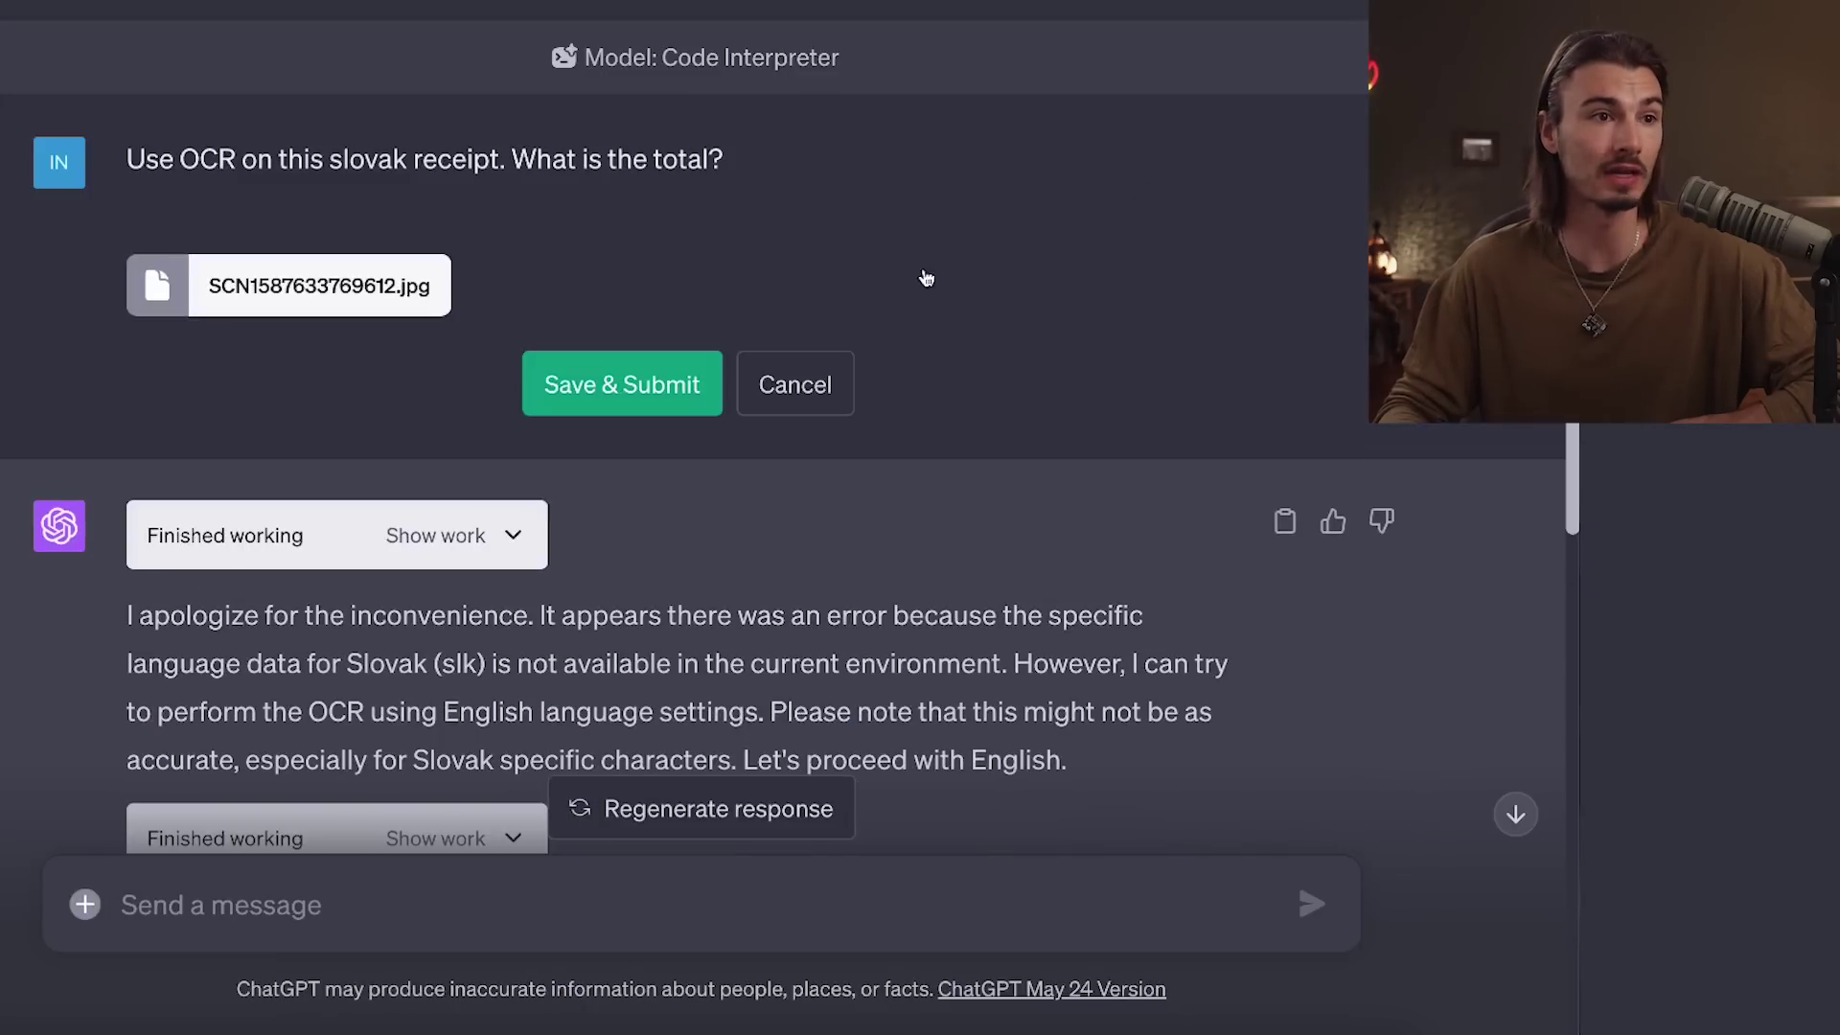
- Resubmit the receipt question and highlight the new reply's doubt about the 228 value
click(671, 388)
drag(451, 289, 245, 288)
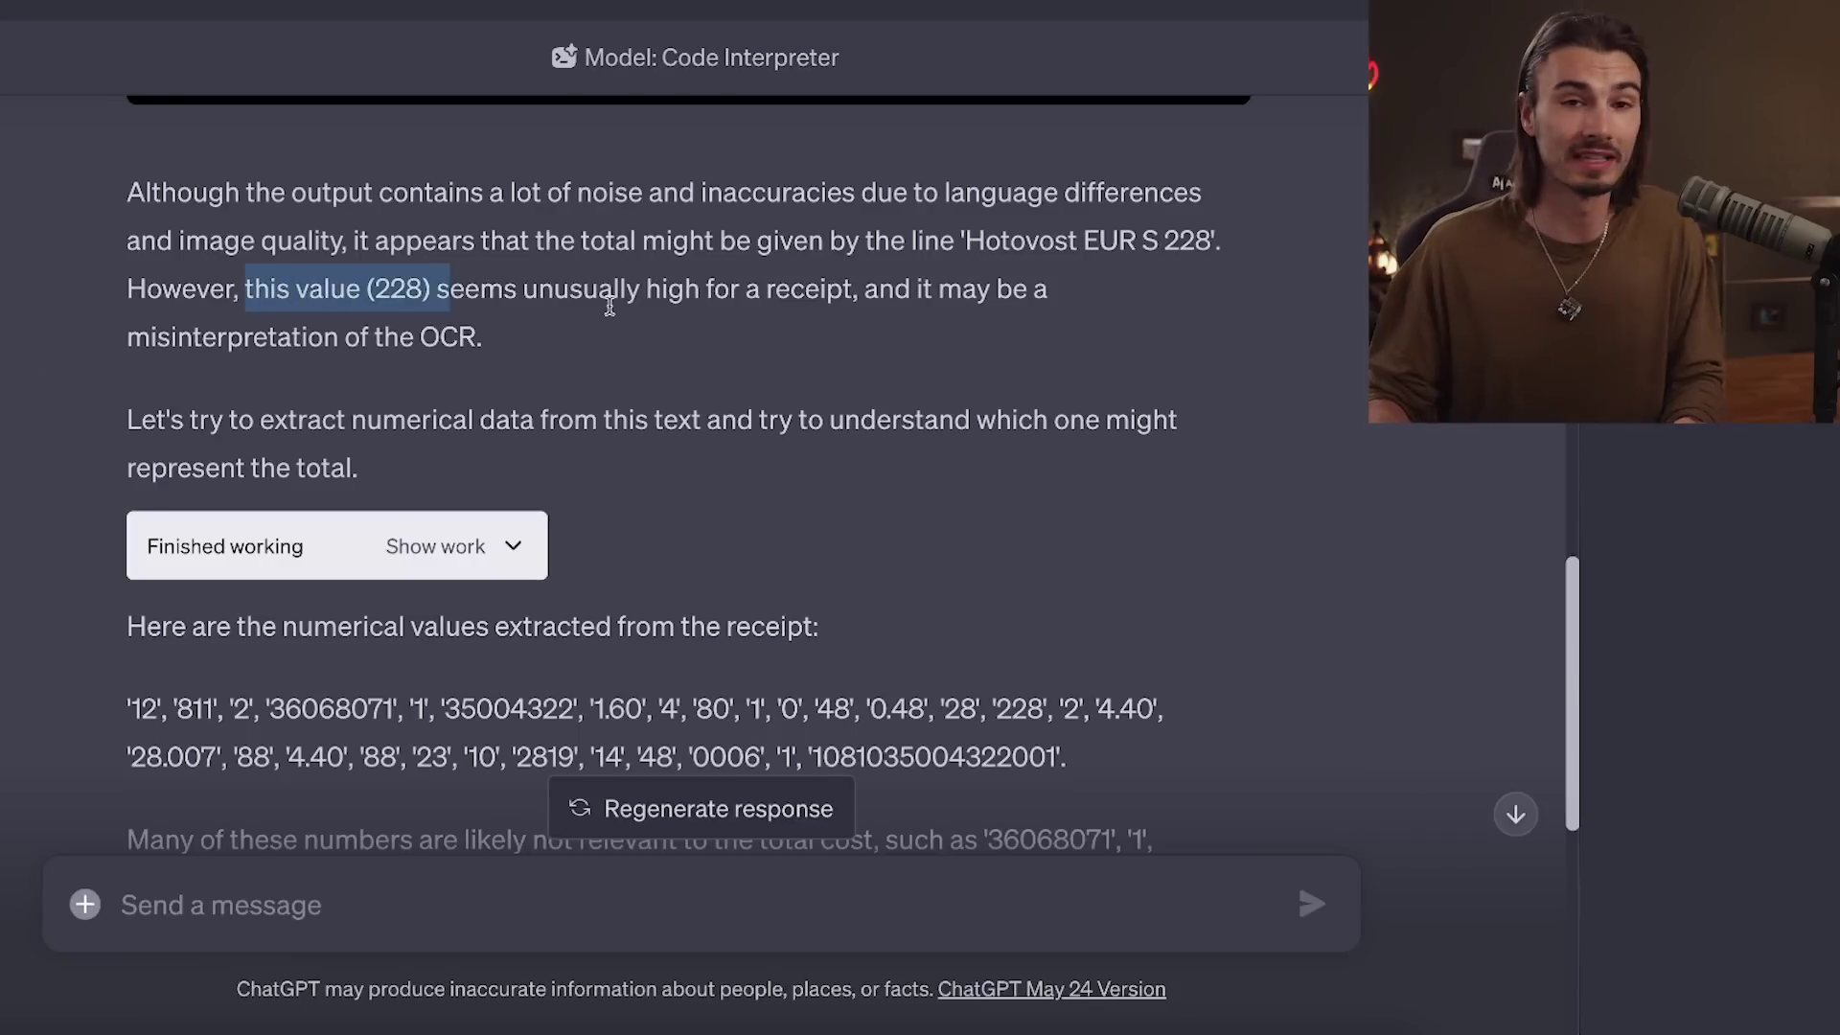
click(791, 341)
scroll(792, 341, down, 1)
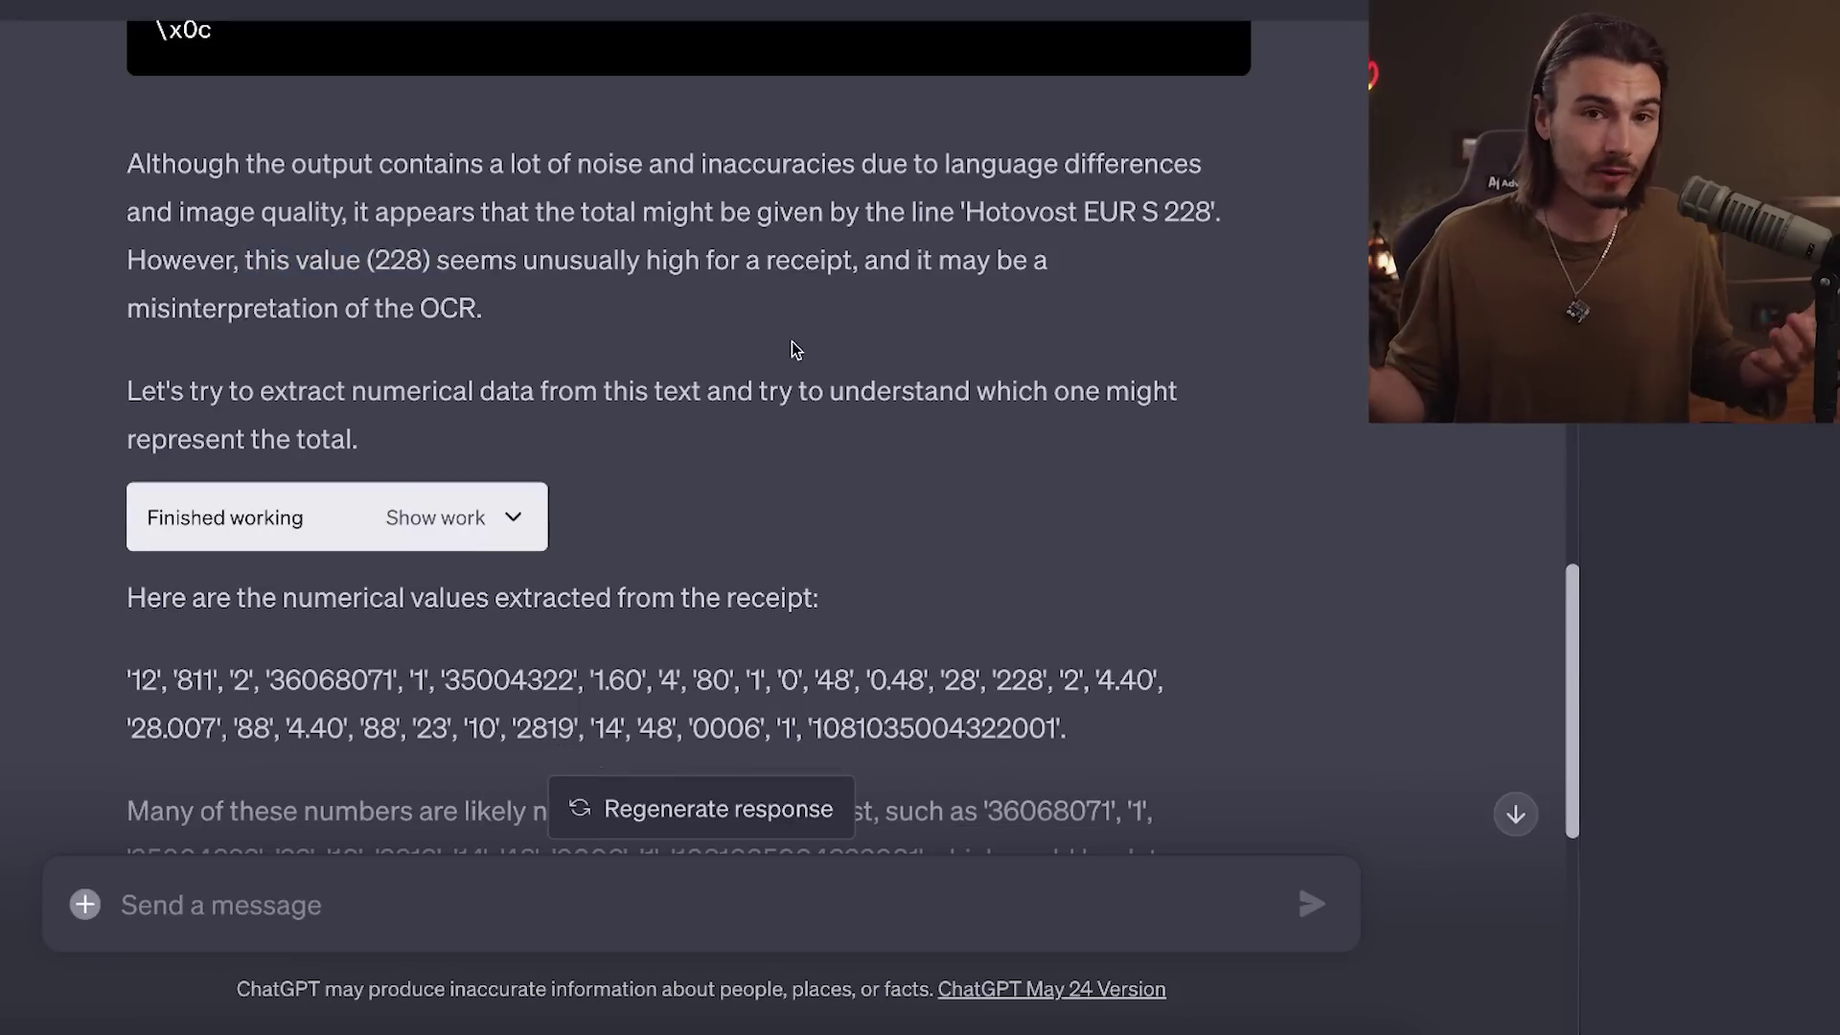